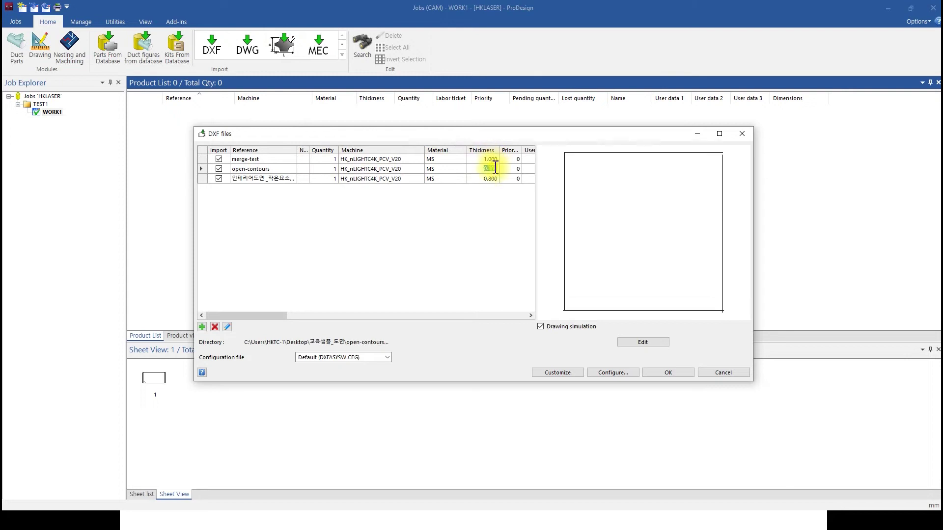
- Set the thickness of the remaining two DXF files to 1.000 and import all three files into the product list
key(Down)
text(1)
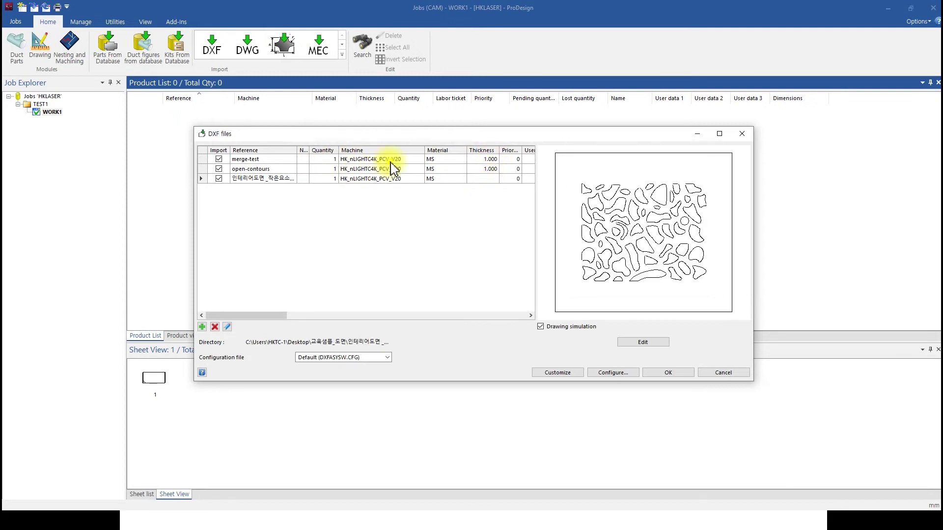
double_click(382, 178)
click(472, 307)
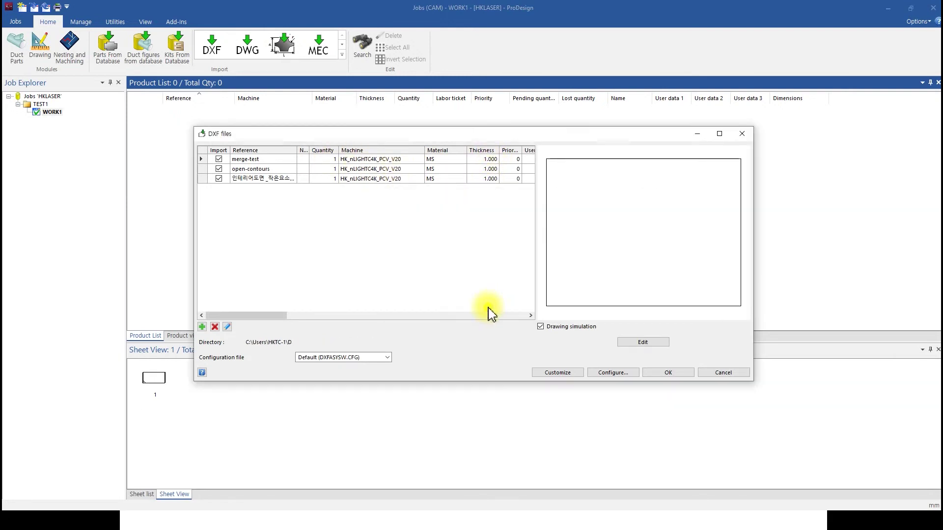
click(659, 374)
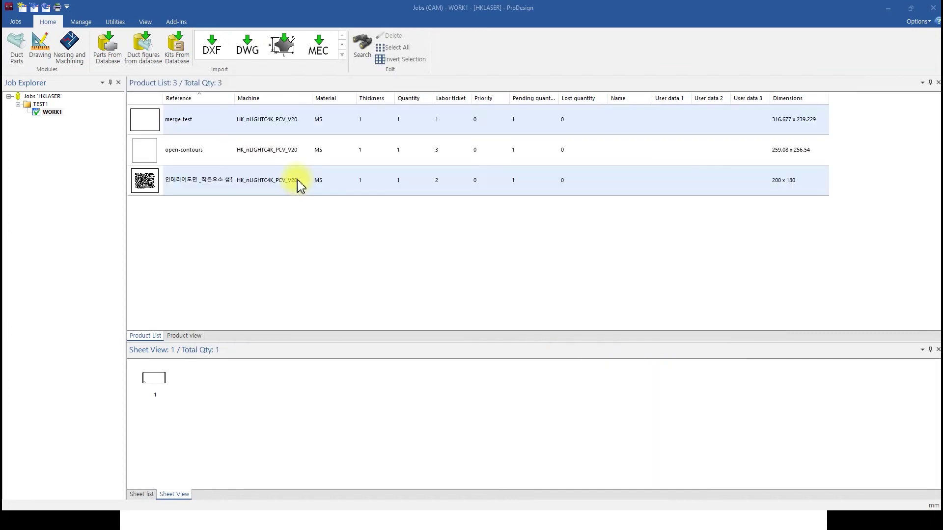
- Open the merge-test part for drawing and bring its whole contour into view
click(223, 129)
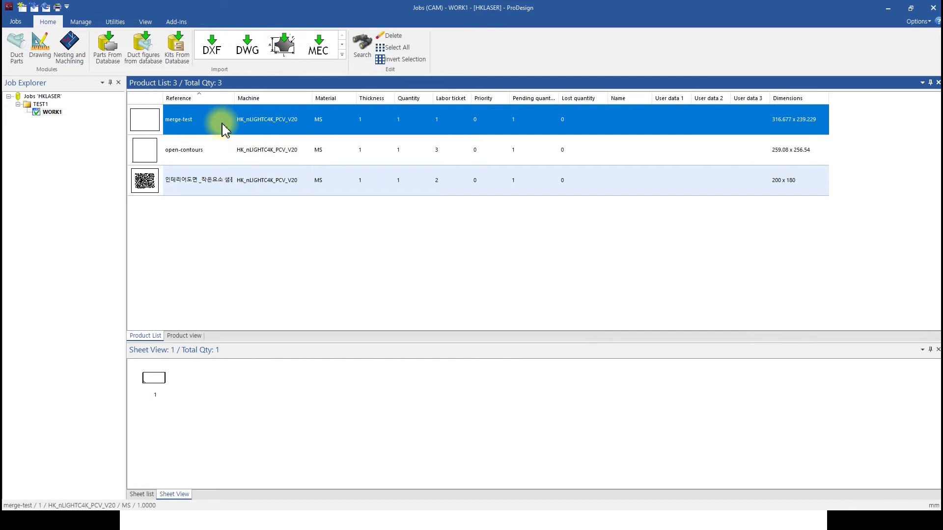
double_click(223, 129)
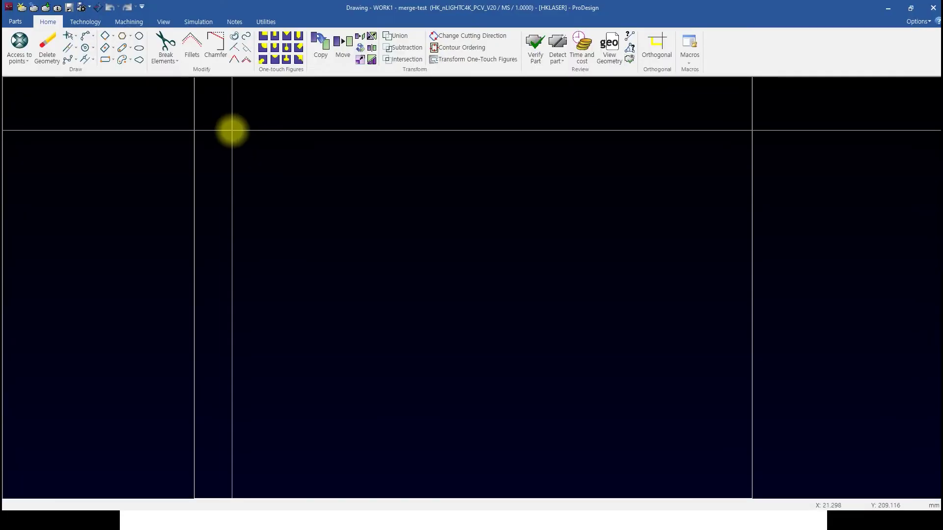
scroll(342, 198, down, 3)
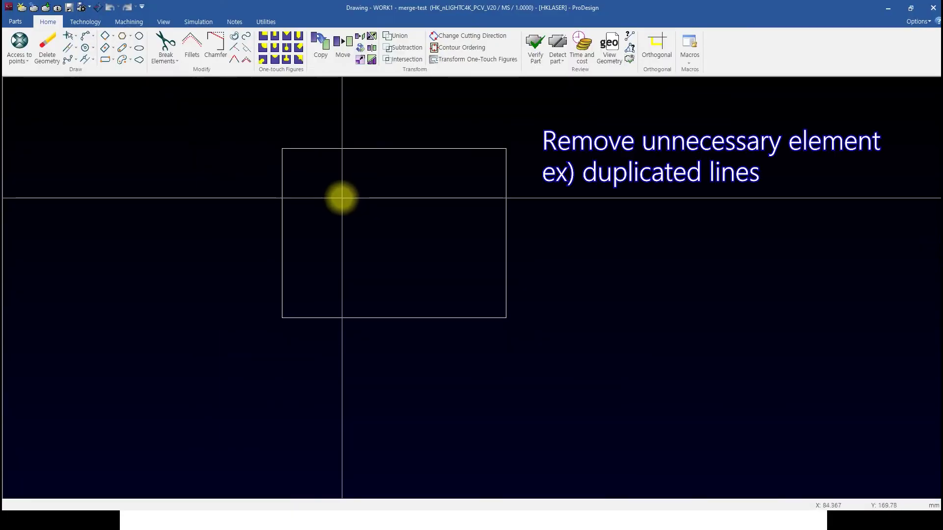
click(47, 43)
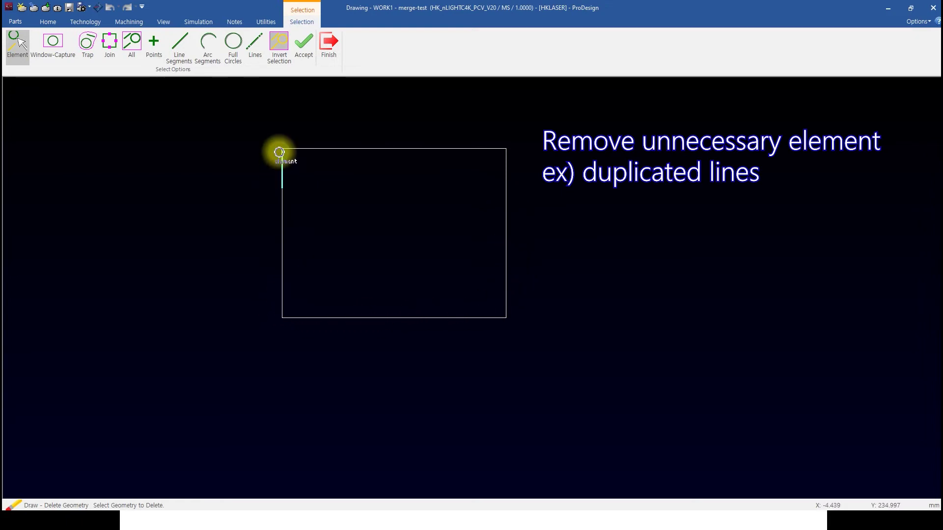
click(328, 42)
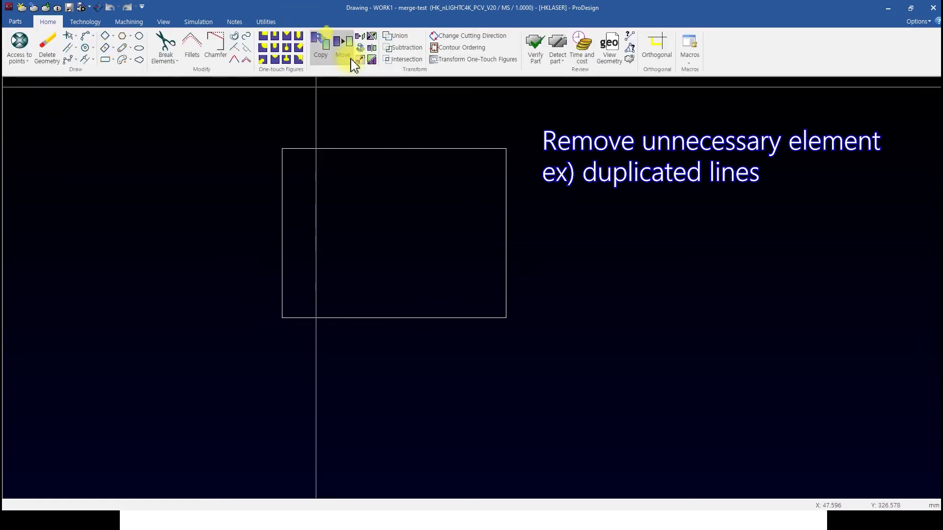
- Verify all geometry of the merge-test part with the default settings to remove duplicated lines, and save the part
click(536, 49)
click(132, 48)
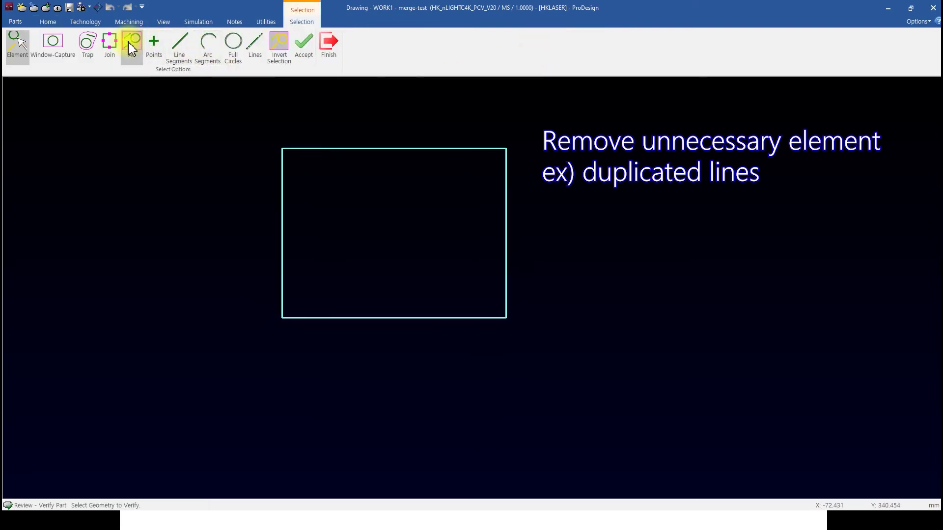
right_click(342, 176)
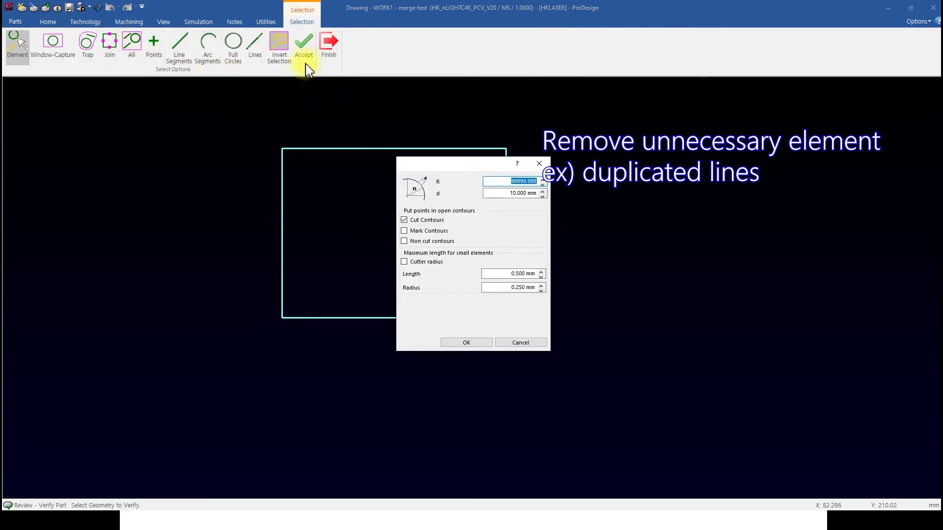
click(467, 342)
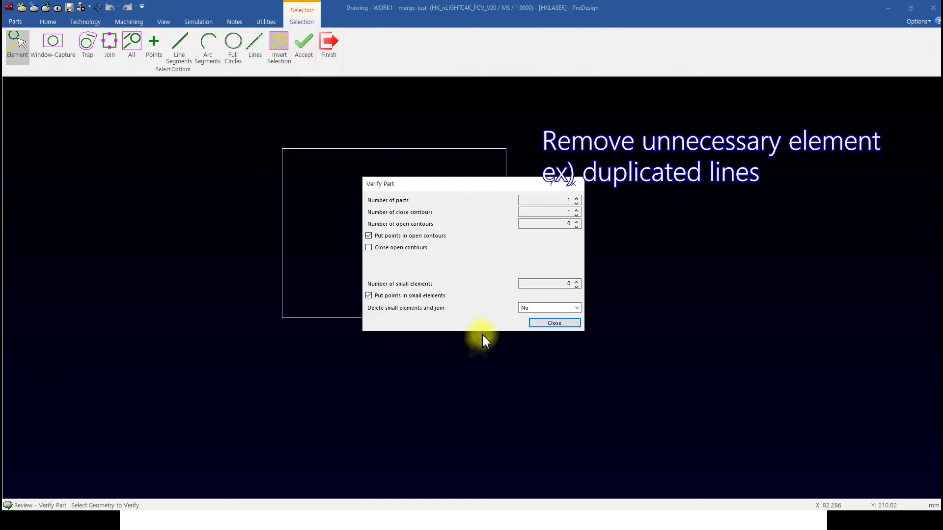
click(556, 325)
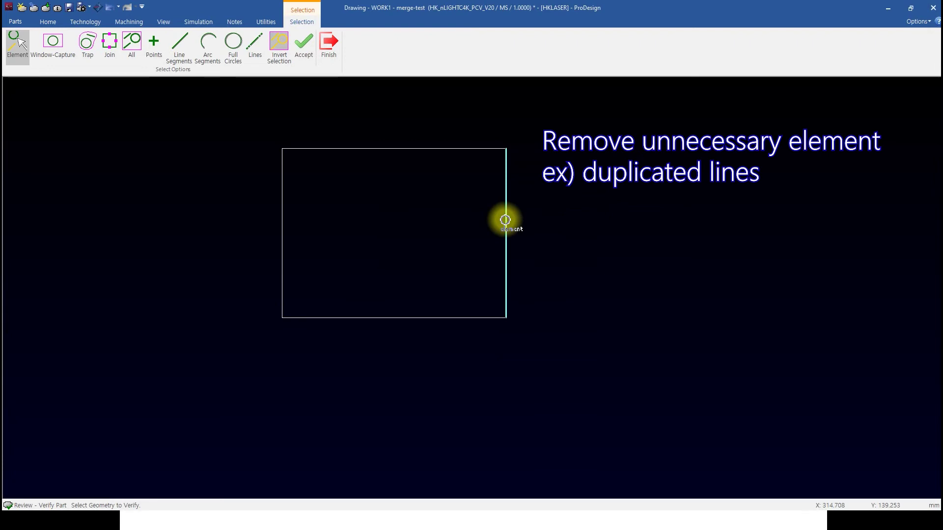
scroll(506, 219, up, 3)
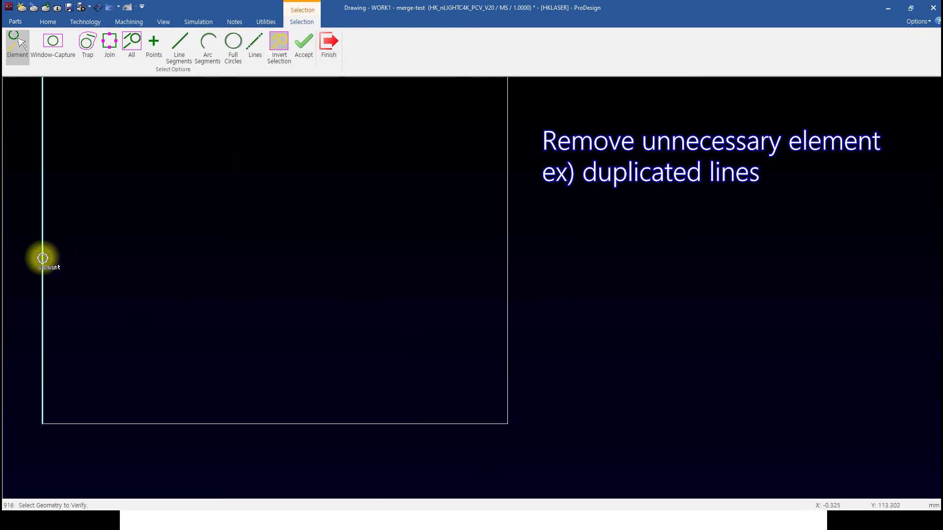
scroll(140, 238, down, 2)
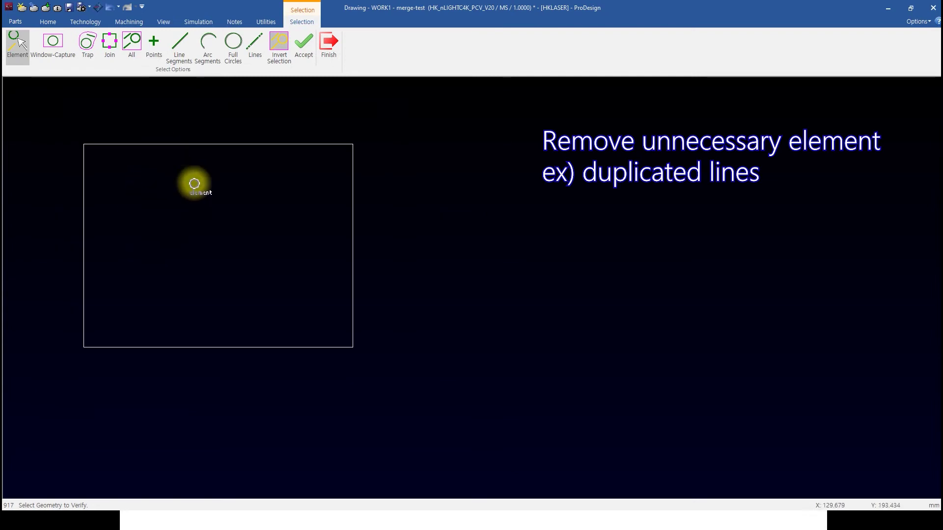
middle_drag(263, 209, 561, 240)
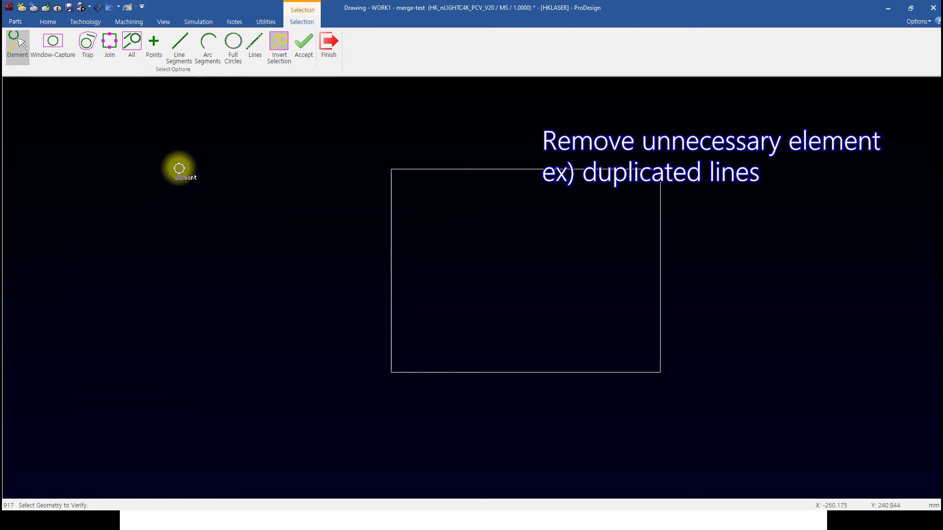
click(338, 65)
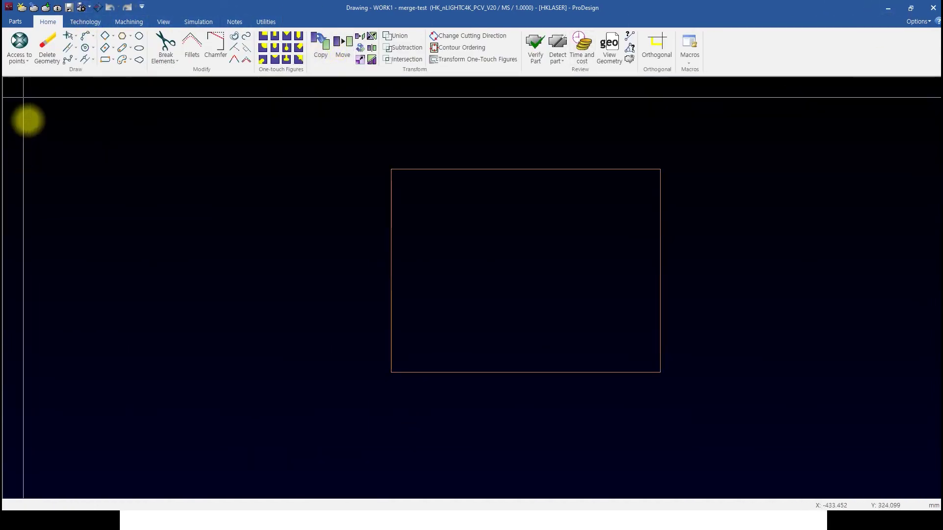
- Open the open-contours part and verify all its geometry, putting points in the open cut contours
click(36, 8)
double_click(364, 215)
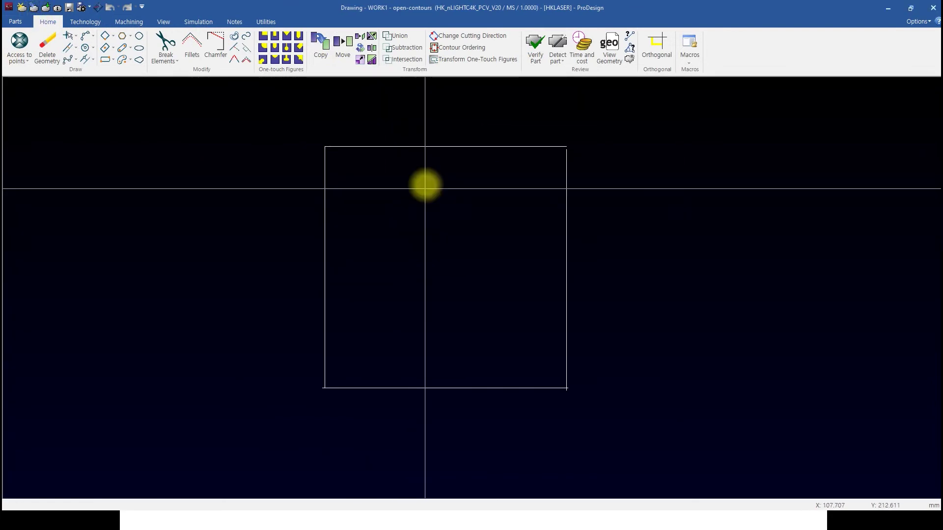
click(533, 52)
click(278, 59)
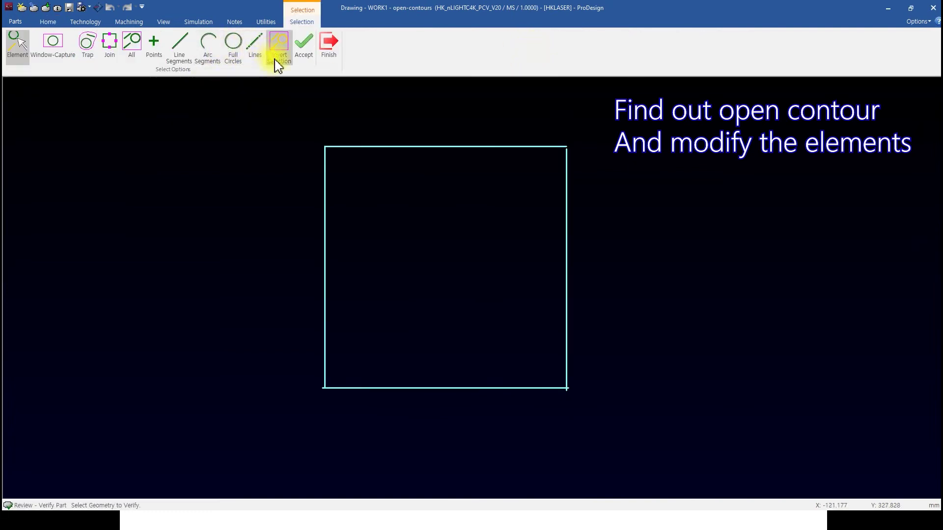
right_click(295, 131)
click(465, 343)
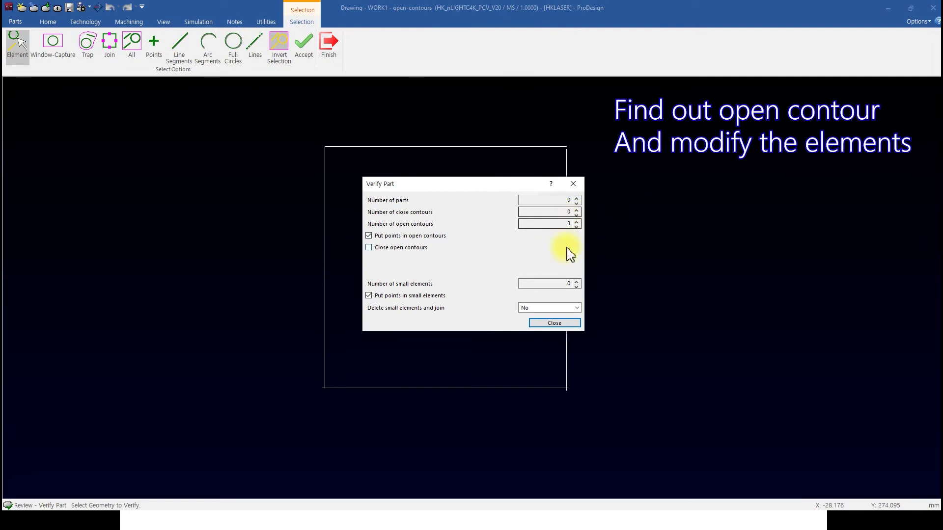
click(563, 328)
- Examine the marked corners of the square closely to locate its open contours
scroll(560, 147, up, 4)
scroll(511, 249, down, 5)
scroll(491, 319, up, 2)
scroll(491, 364, up, 2)
scroll(478, 328, up, 4)
scroll(415, 311, down, 5)
scroll(296, 322, up, 6)
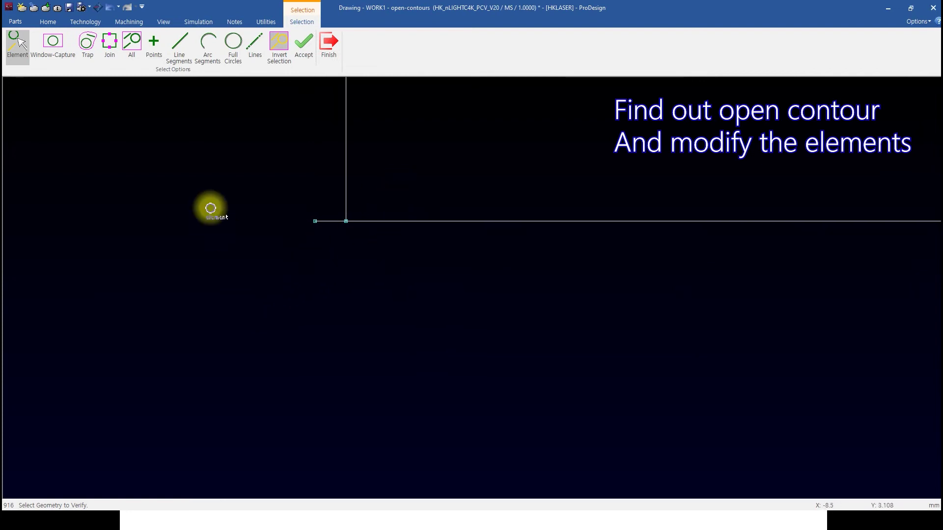
scroll(597, 193, down, 3)
scroll(601, 190, down, 5)
scroll(641, 168, up, 2)
middle_drag(642, 172, 455, 318)
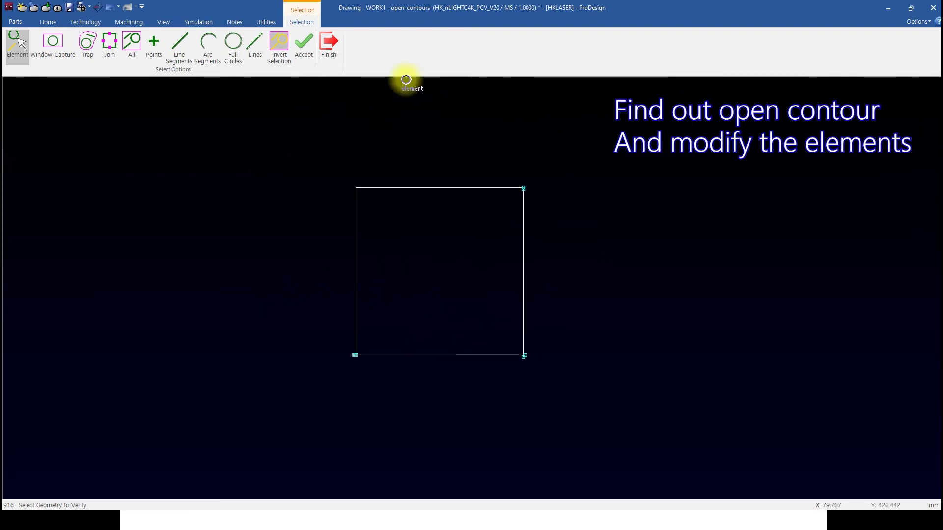
click(322, 48)
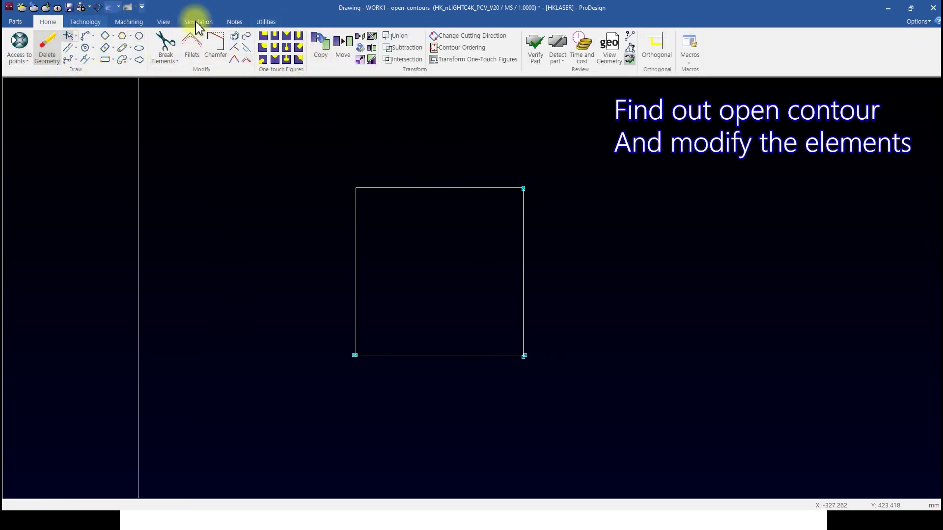
- Use Join Elements to close the square's two lower corners, joining the bottom edge to each vertical side
click(234, 60)
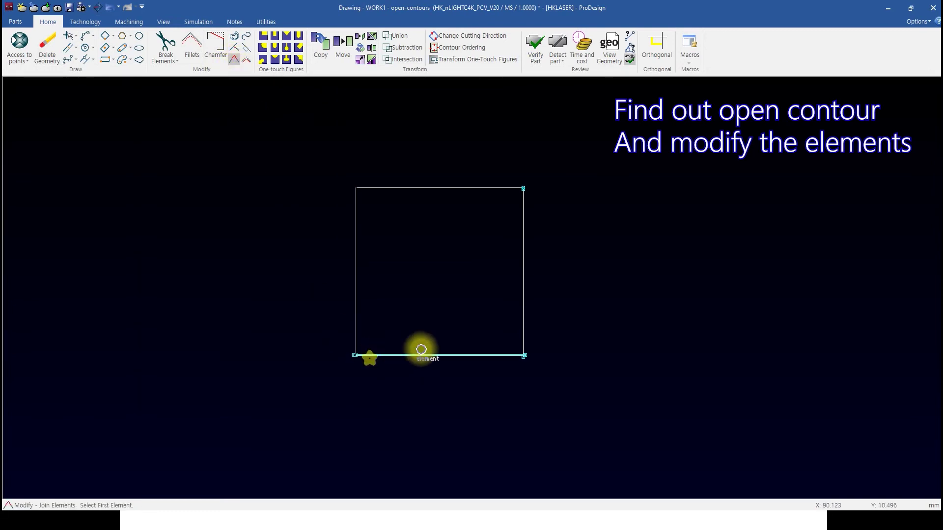
scroll(508, 361, up, 3)
scroll(558, 360, up, 3)
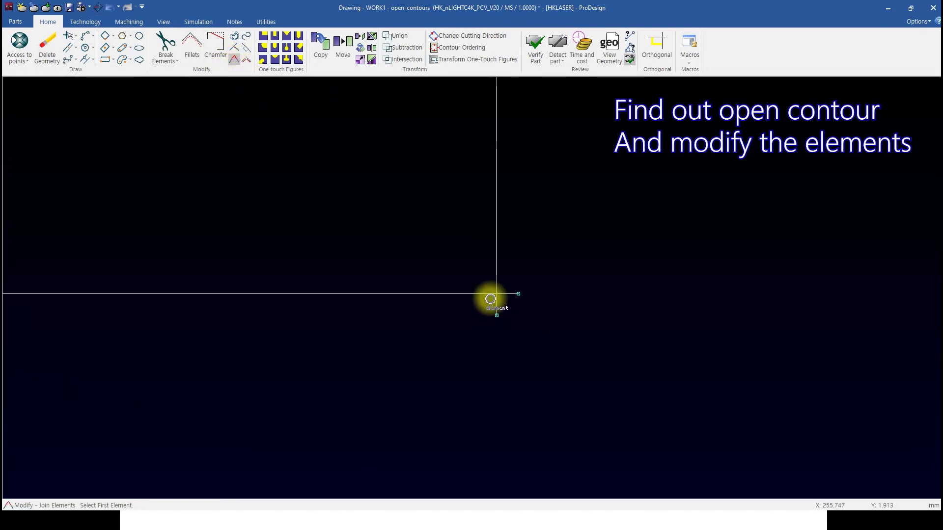
click(496, 271)
- Join the top edge and the right side of the square at the upper-right corner
scroll(539, 212, down, 5)
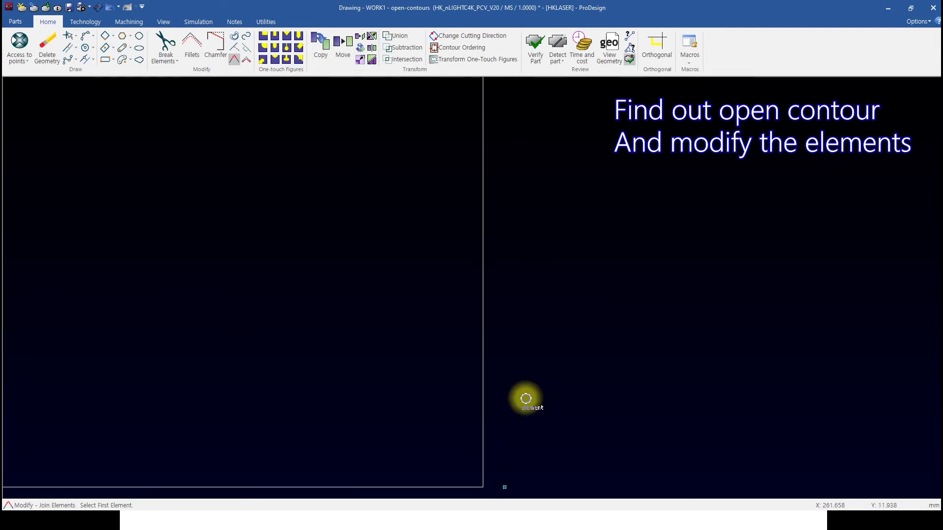
scroll(486, 449, down, 5)
scroll(486, 121, up, 5)
scroll(481, 115, up, 3)
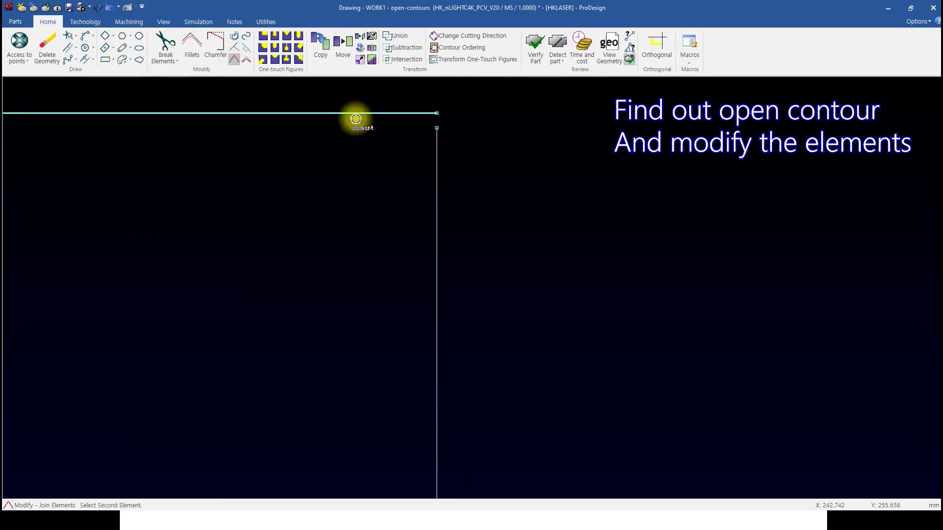
scroll(464, 202, down, 6)
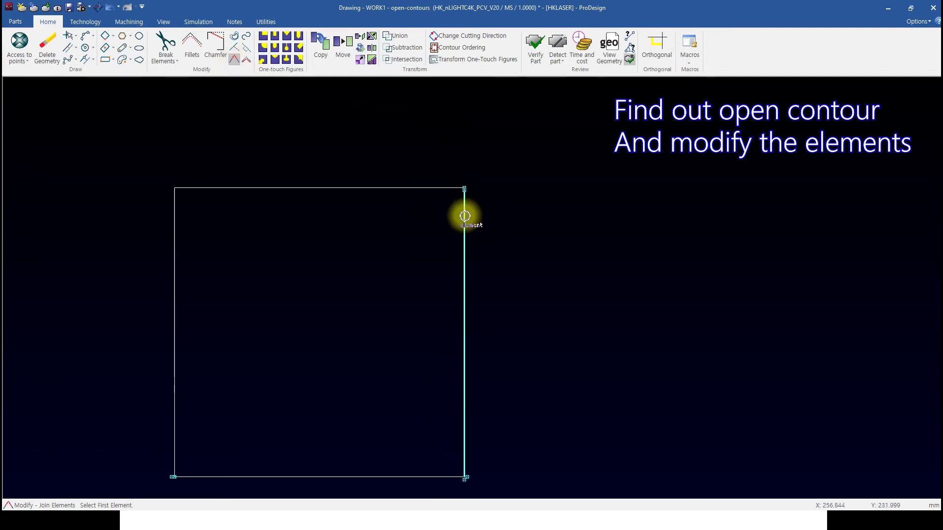
scroll(442, 245, up, 2)
middle_drag(444, 247, 531, 242)
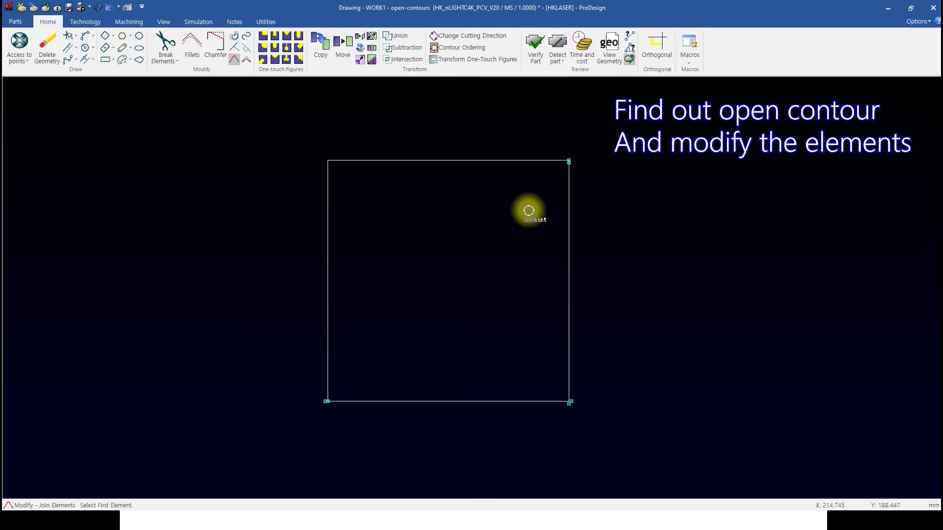
- Verify all geometry of the open-contours part again with the default settings and save the part
click(535, 45)
click(132, 43)
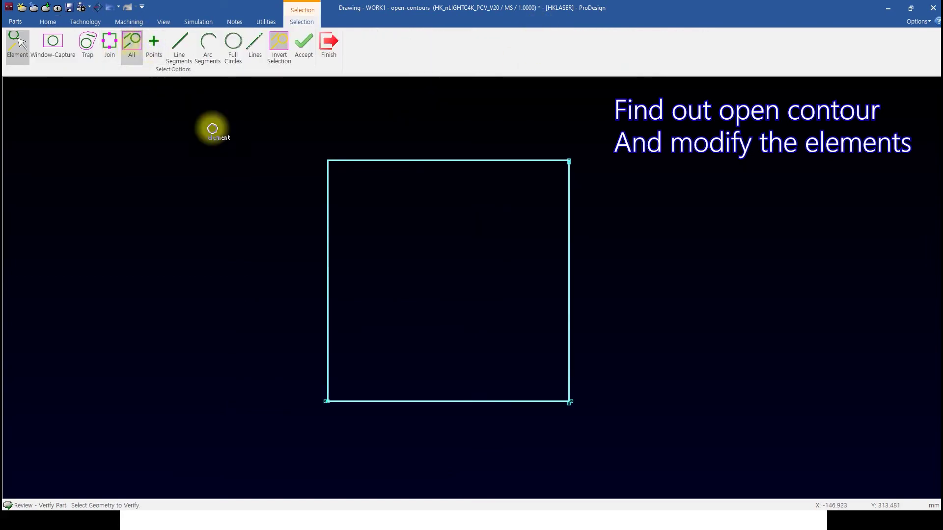
click(303, 44)
click(473, 339)
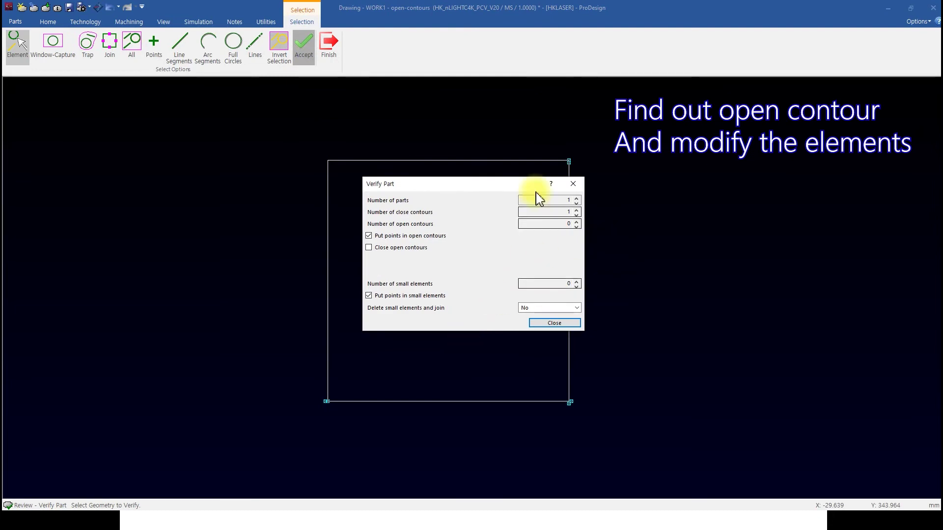
click(556, 322)
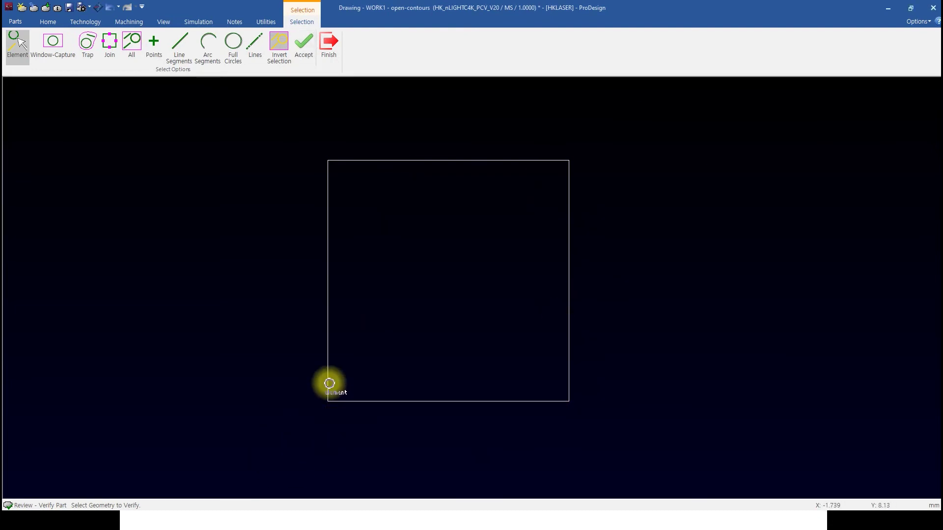
click(331, 64)
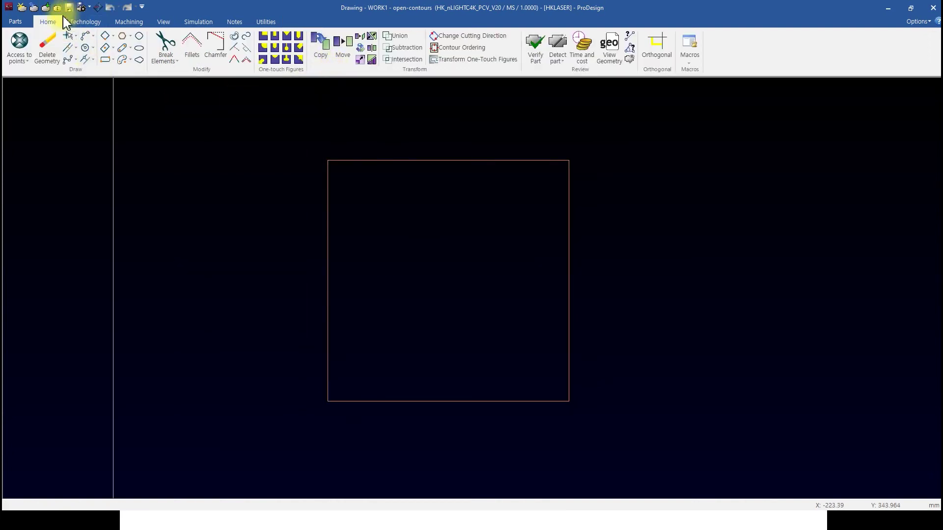
- Open the 인테리어도면 _작은요소 샘플 part for drawing
click(36, 8)
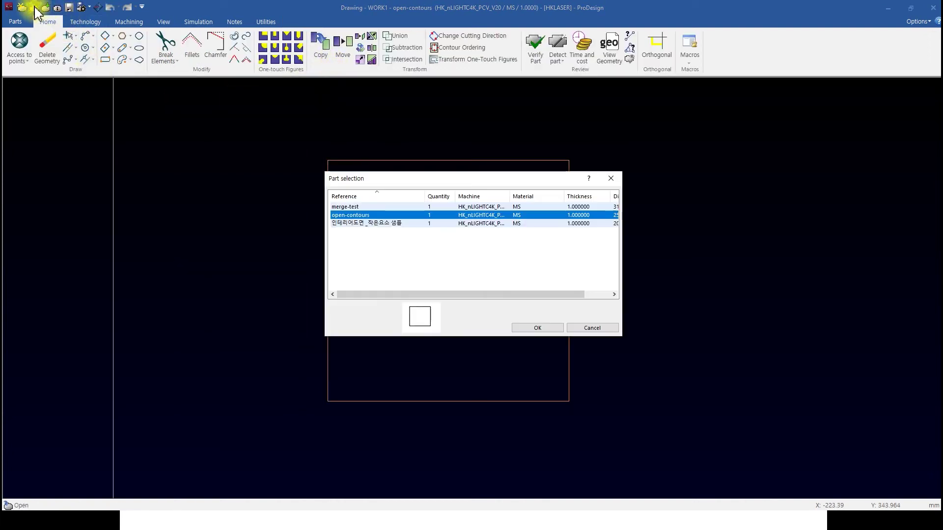
double_click(357, 225)
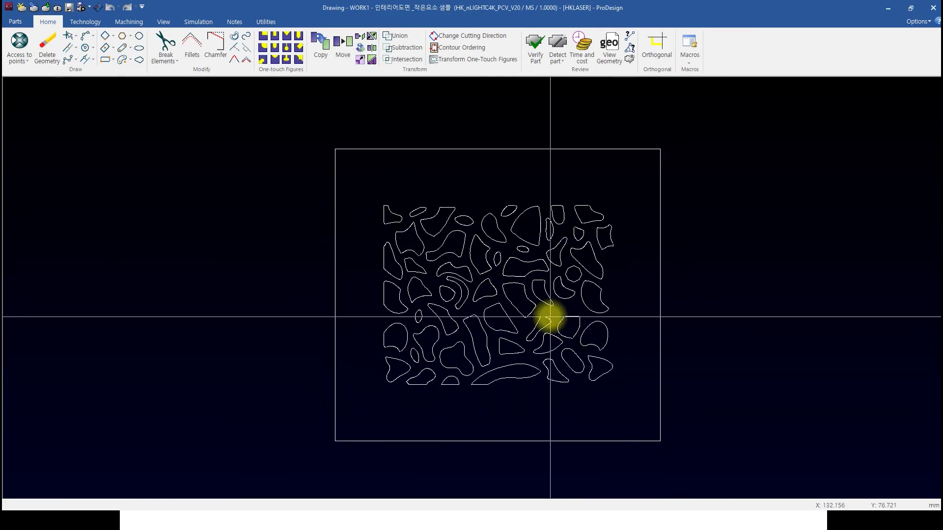
scroll(456, 316, up, 3)
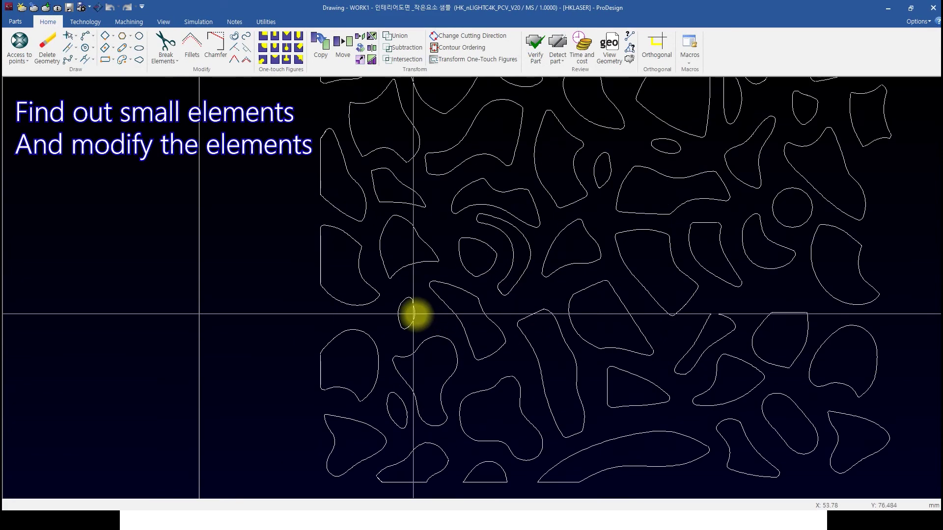
- Verify all geometry of the part with the default settings, putting points in the small elements, and examine the marked contours
scroll(364, 280, up, 3)
scroll(501, 316, down, 8)
middle_drag(562, 300, 506, 306)
click(539, 49)
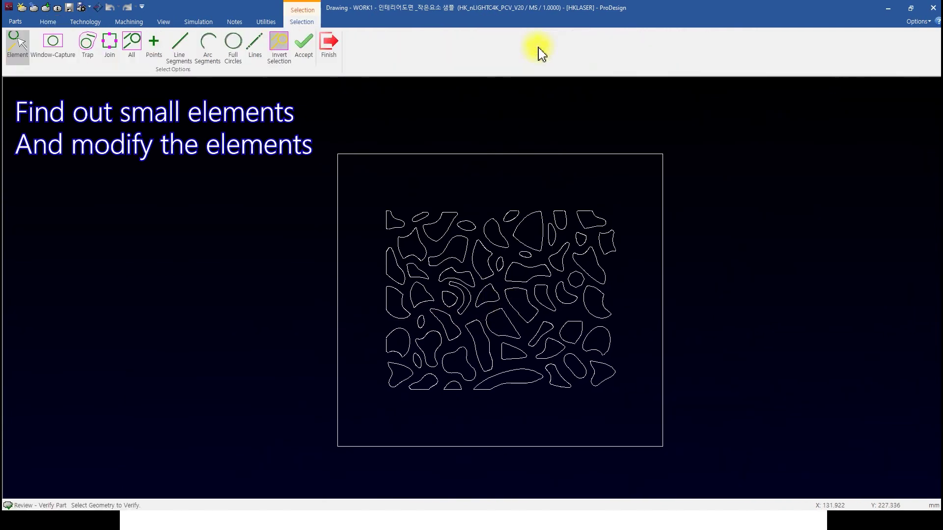
click(131, 43)
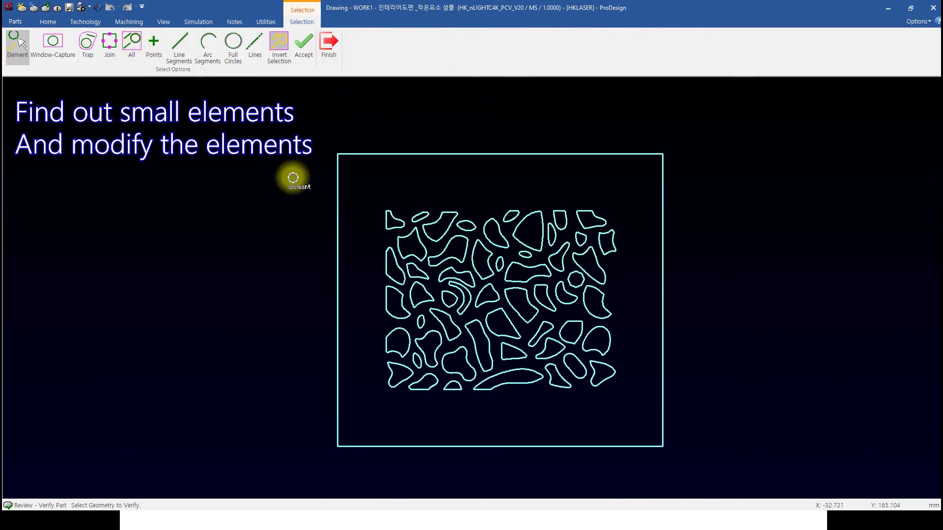
click(312, 57)
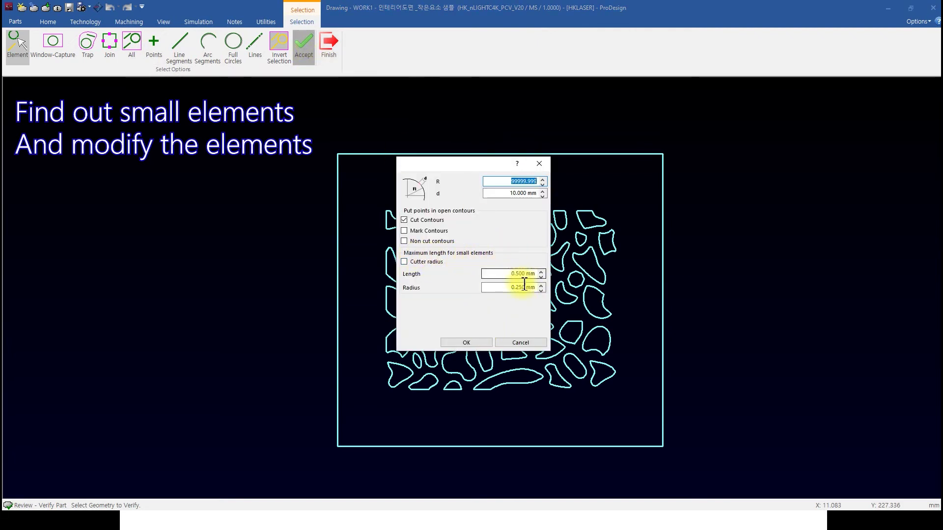
click(475, 344)
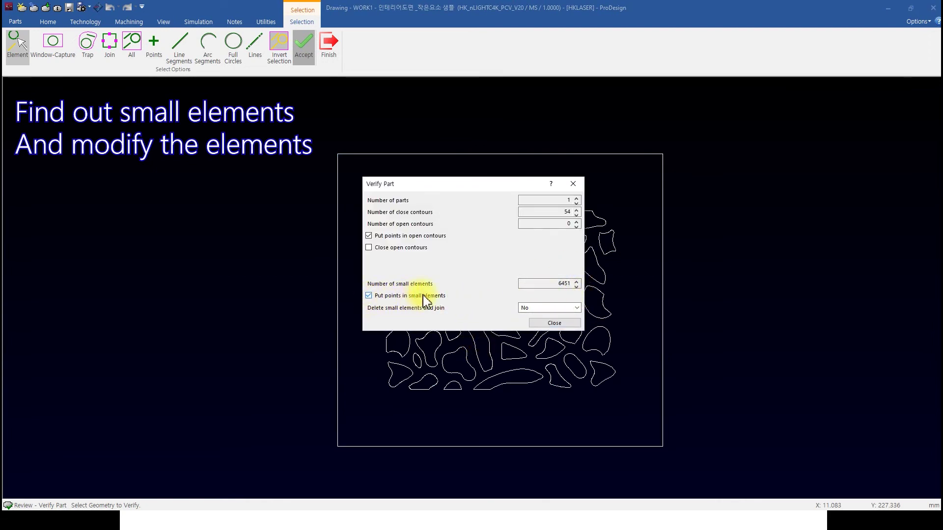
click(541, 325)
scroll(511, 335, up, 8)
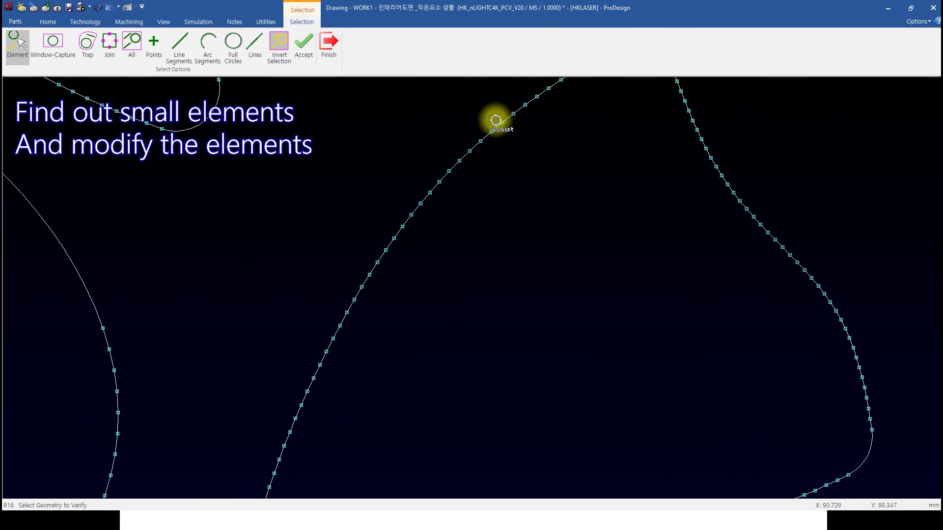
scroll(417, 275, down, 5)
scroll(442, 300, down, 5)
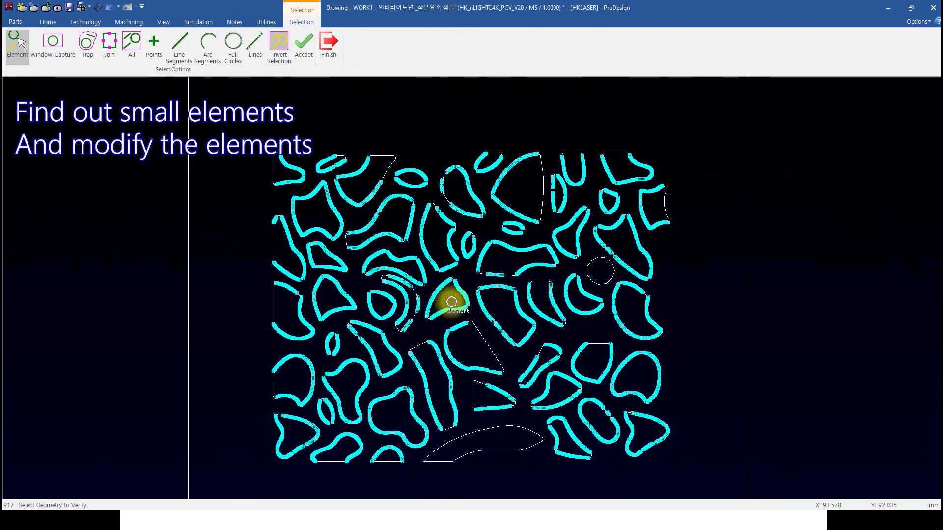
click(330, 43)
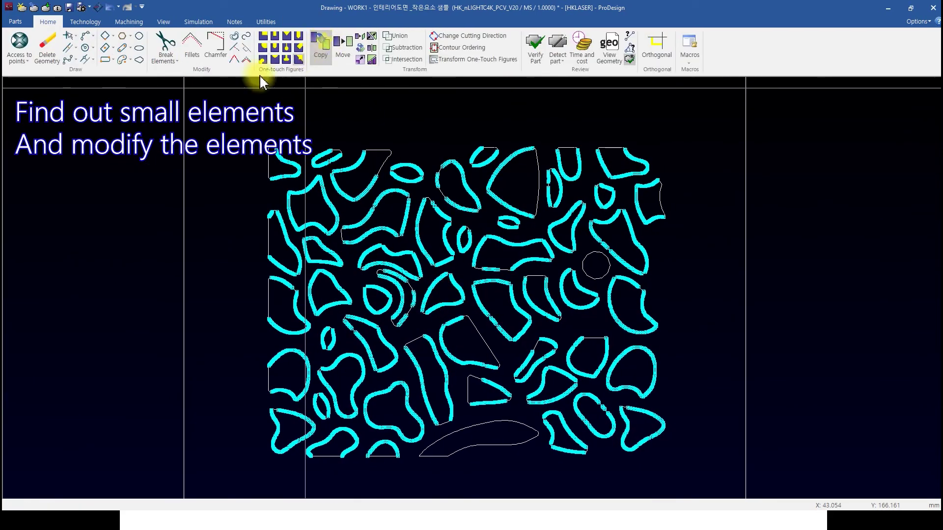
- Try curve Fitting on the pointed four-sided contour near the part's upper-left corner, using Smooth with a 1 mm tolerance
click(248, 43)
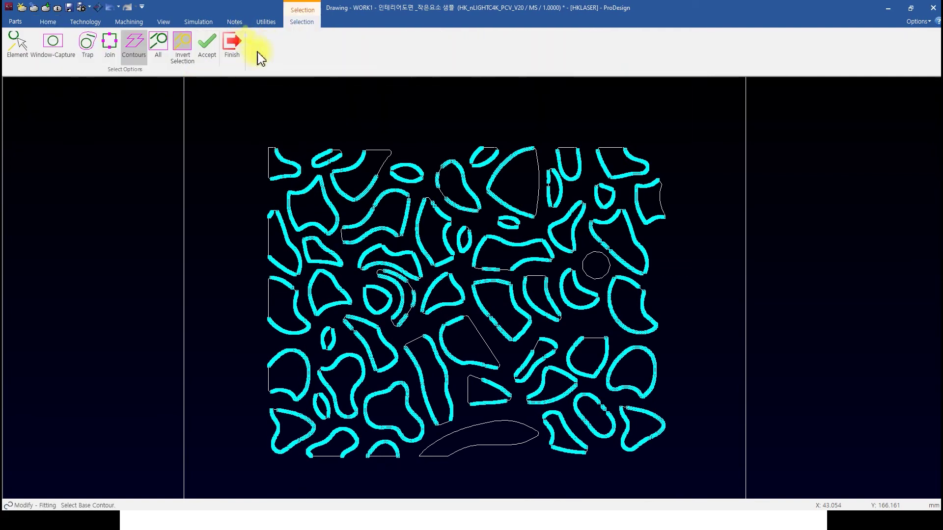
scroll(326, 179, up, 6)
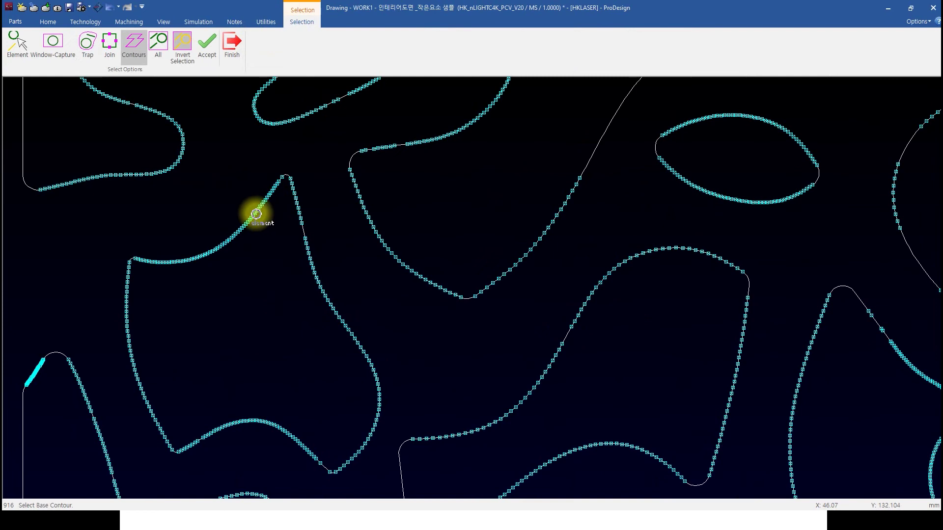
scroll(259, 211, up, 5)
scroll(314, 196, down, 1)
scroll(320, 197, down, 5)
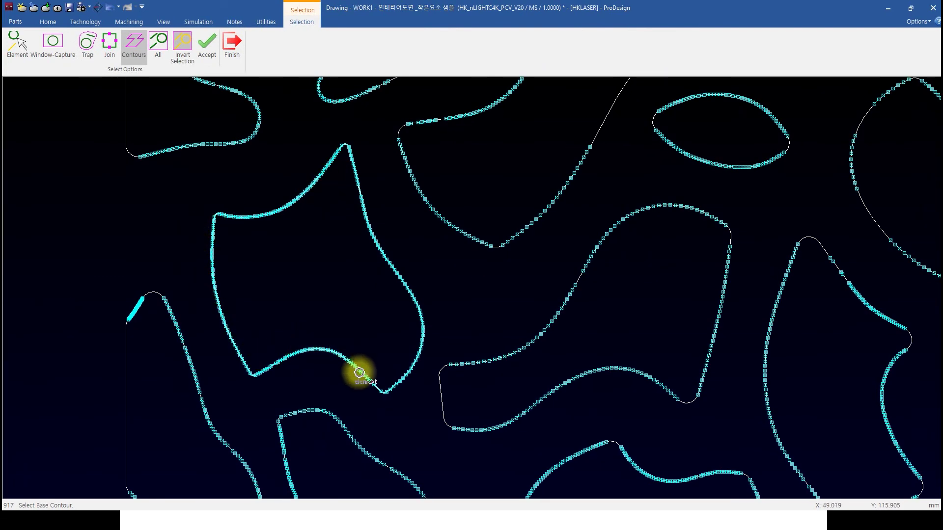
click(296, 201)
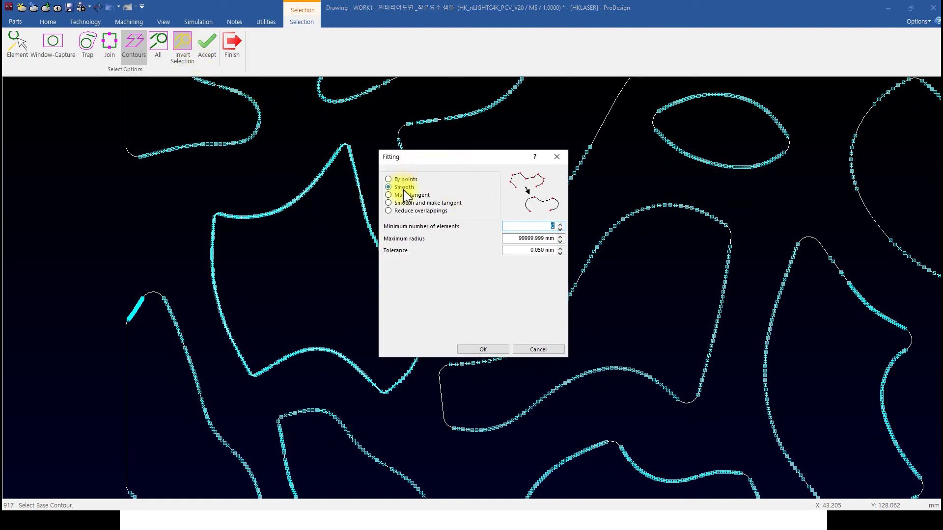
click(538, 251)
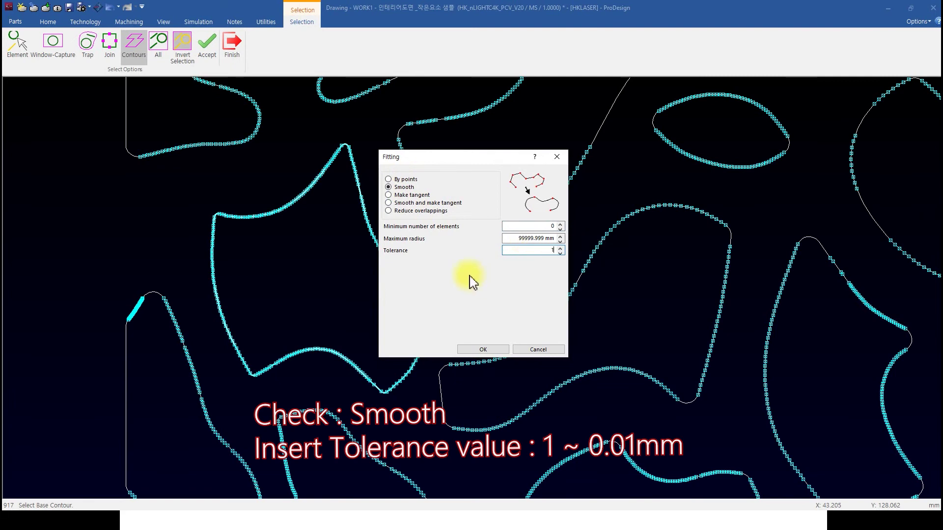
click(494, 352)
scroll(463, 337, up, 6)
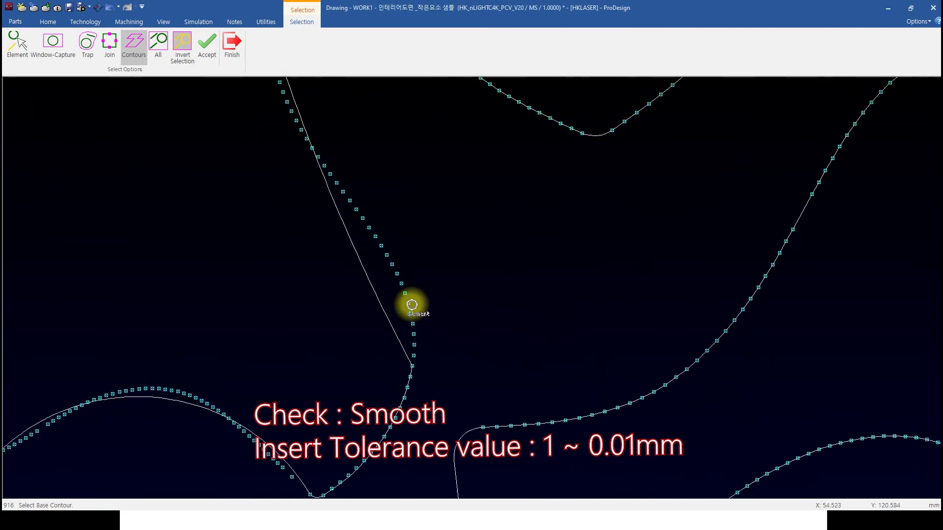
scroll(419, 288, down, 5)
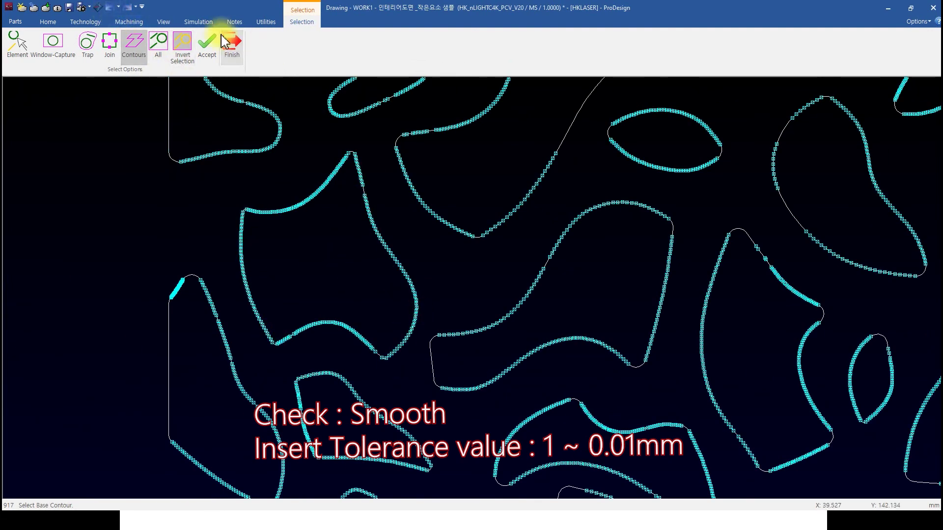
click(232, 46)
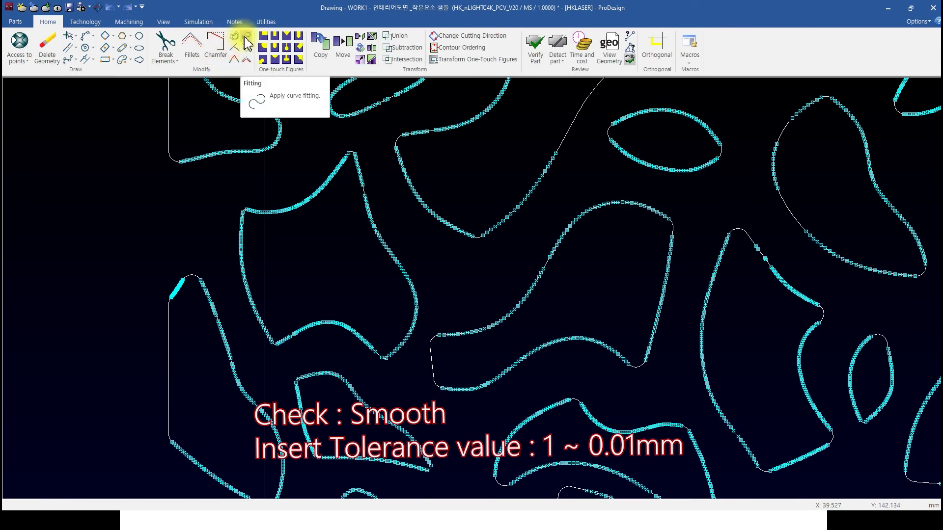
- Fit the pointed four-sided contour near the upper-left corner using Smooth with a 0.05 mm tolerance and compare it with the marked points
click(246, 42)
click(309, 199)
right_click(305, 239)
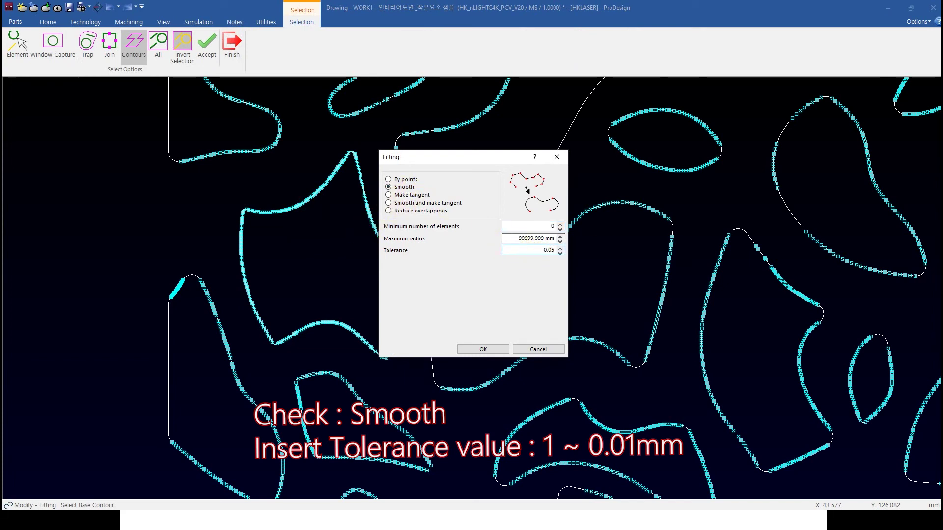
click(482, 350)
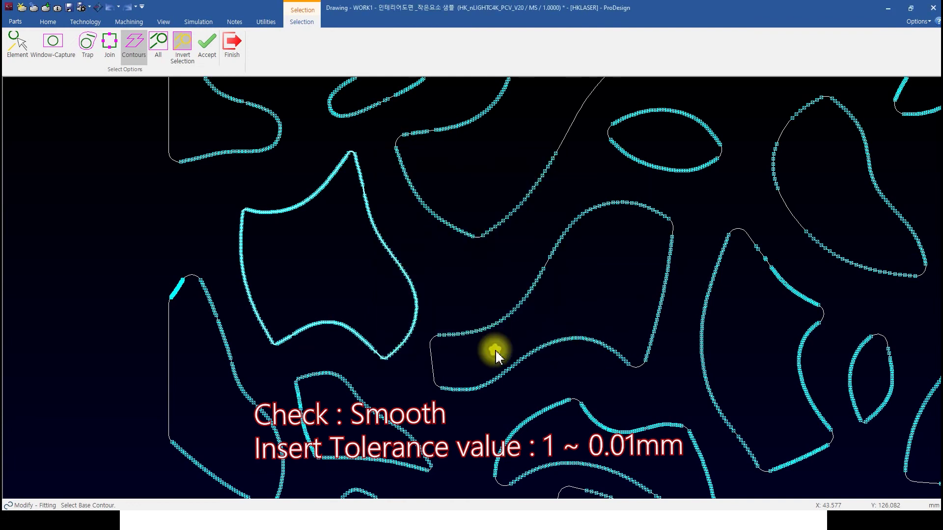
scroll(421, 336, up, 5)
scroll(440, 191, up, 3)
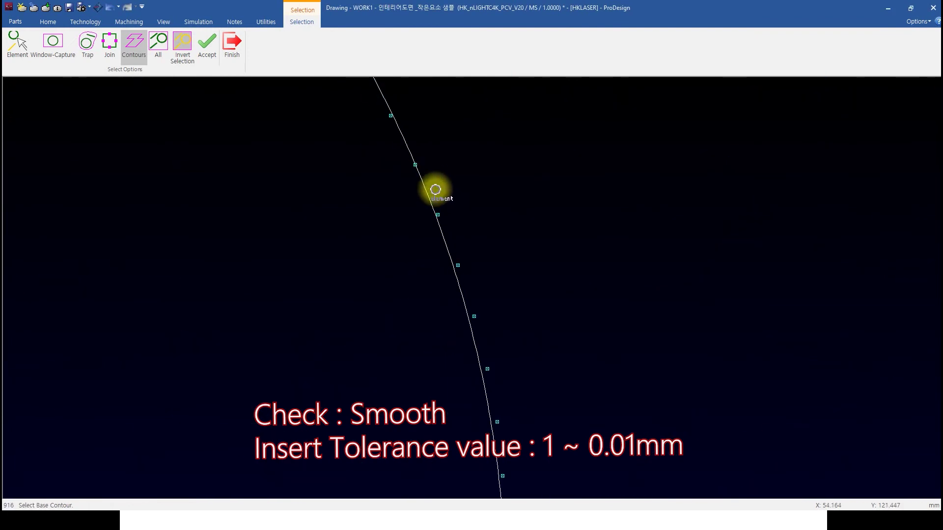
scroll(430, 193, down, 5)
scroll(314, 285, up, 4)
scroll(308, 247, down, 4)
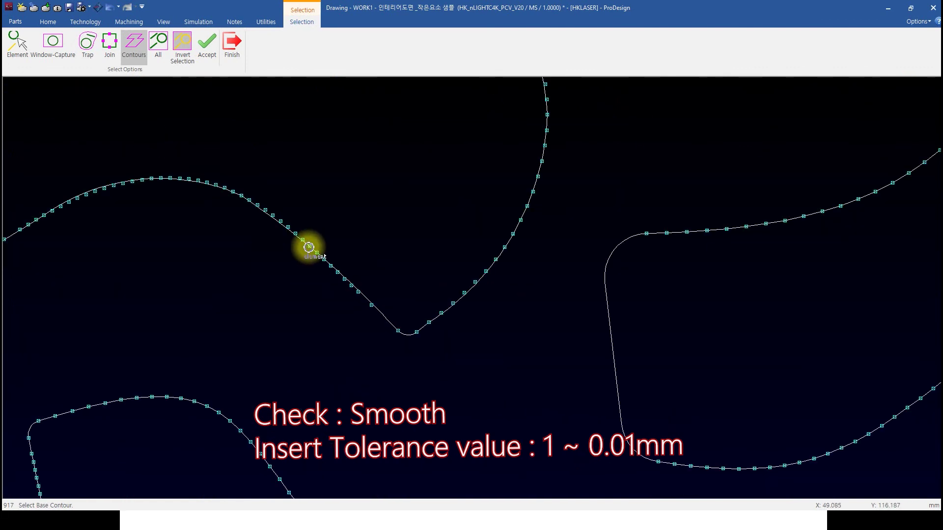
scroll(147, 221, up, 4)
scroll(332, 231, down, 5)
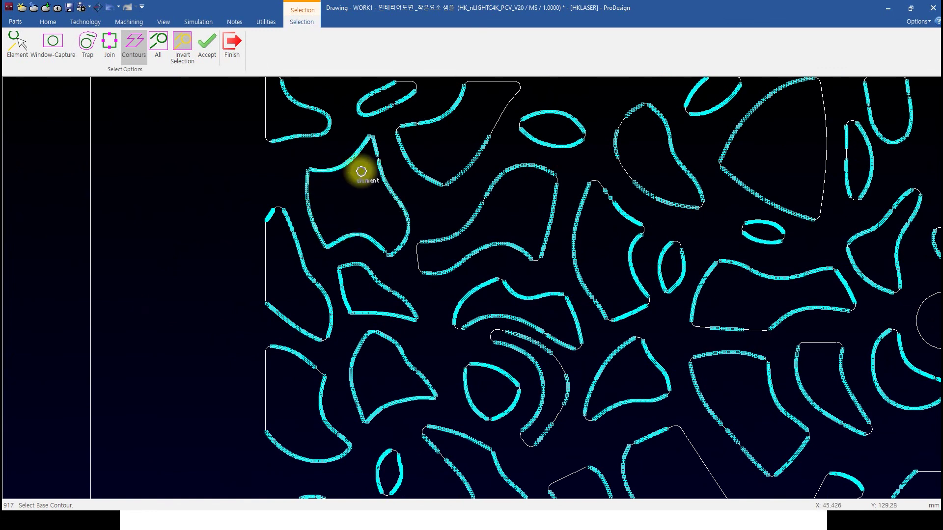
- Apply curve Fitting to all contours of the part and inspect the fitted curves against the marked points
scroll(374, 237, down, 3)
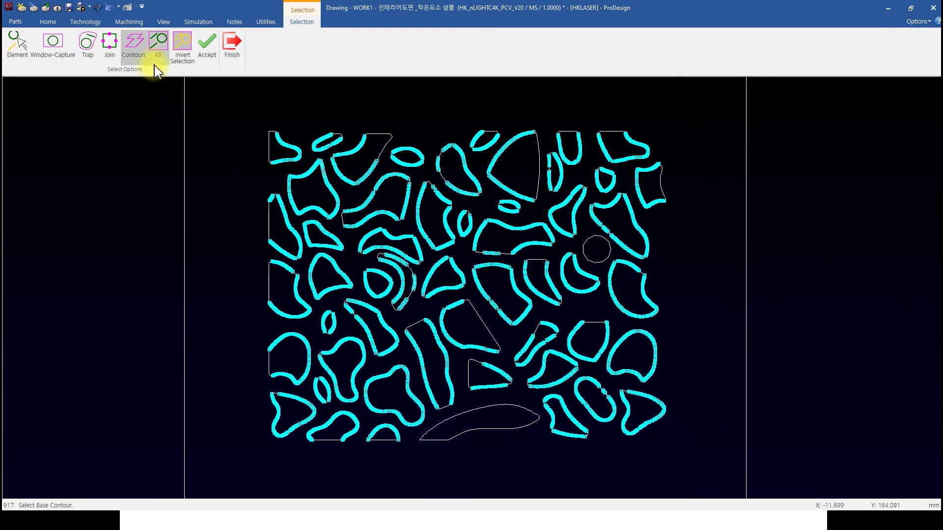
click(161, 51)
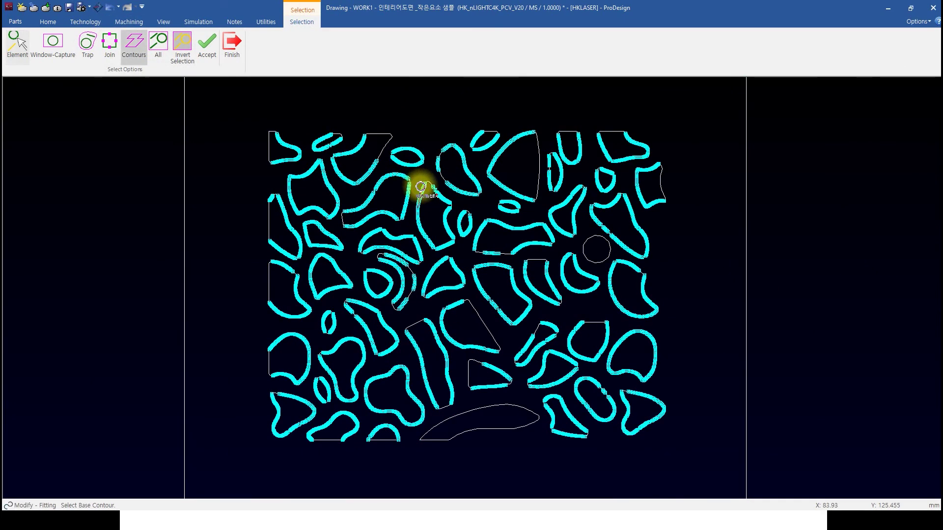
scroll(417, 184, up, 6)
scroll(411, 191, down, 4)
scroll(412, 193, down, 2)
scroll(554, 274, up, 5)
scroll(555, 273, down, 5)
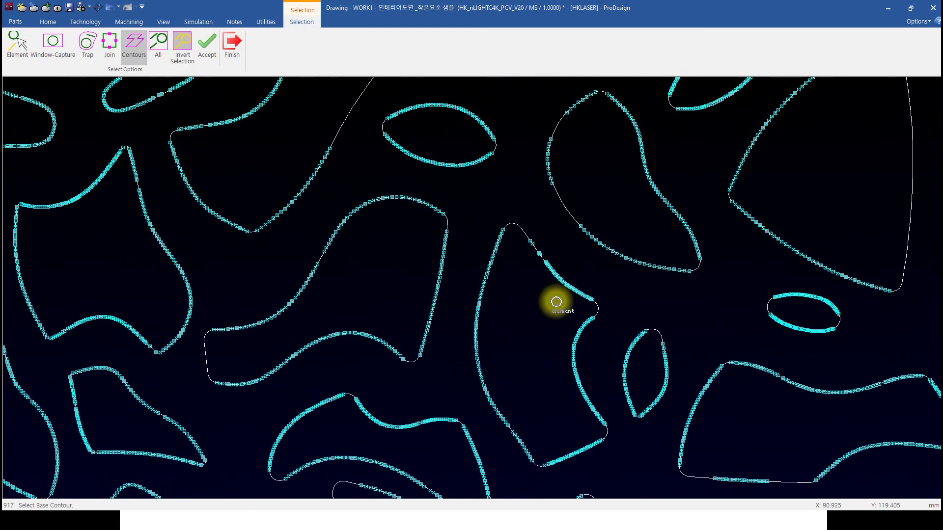
scroll(554, 356, up, 5)
scroll(560, 308, down, 3)
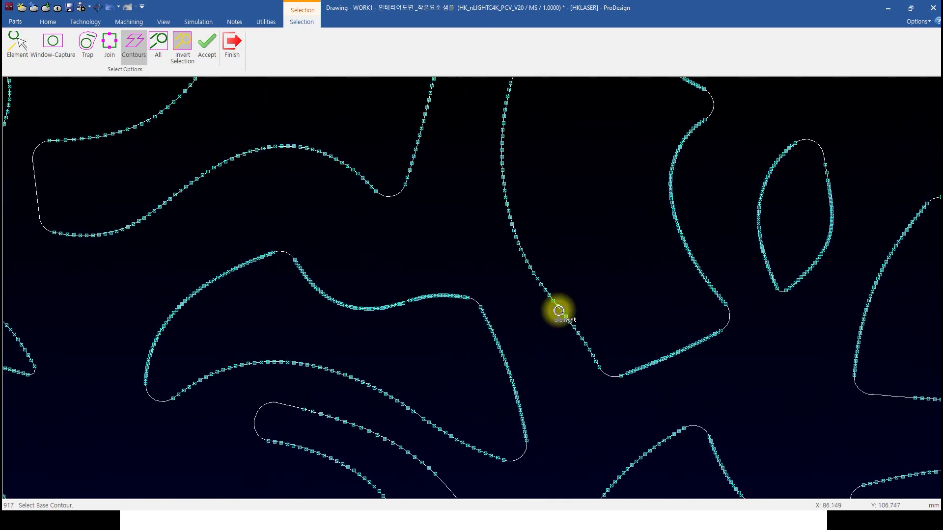
scroll(574, 299, up, 1)
scroll(528, 347, down, 4)
scroll(521, 343, down, 2)
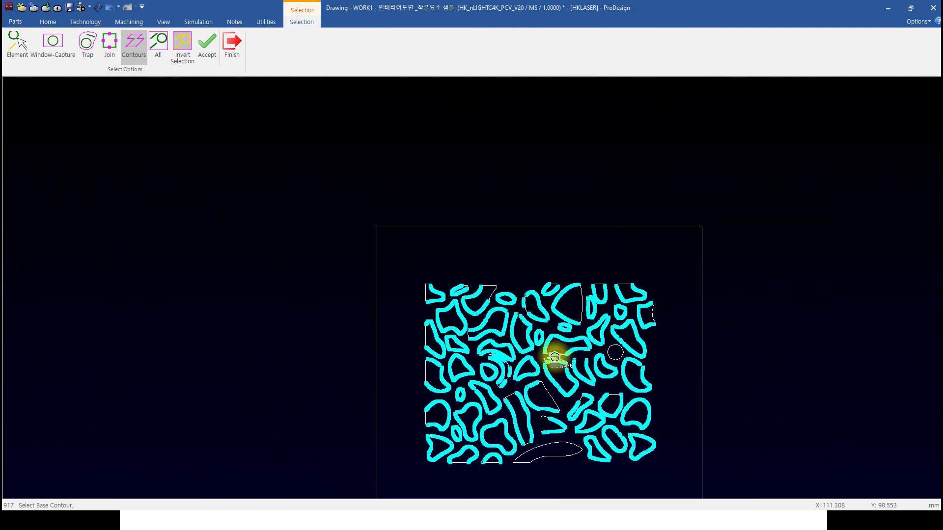
click(237, 44)
- Verify all geometry again with the default settings, inspect the remaining small-element points, and save the part
click(539, 61)
click(131, 49)
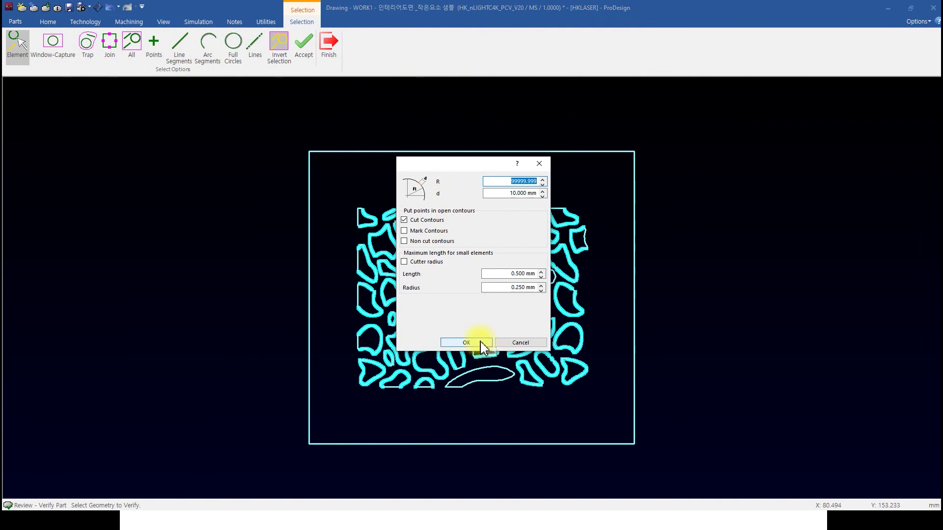
click(466, 343)
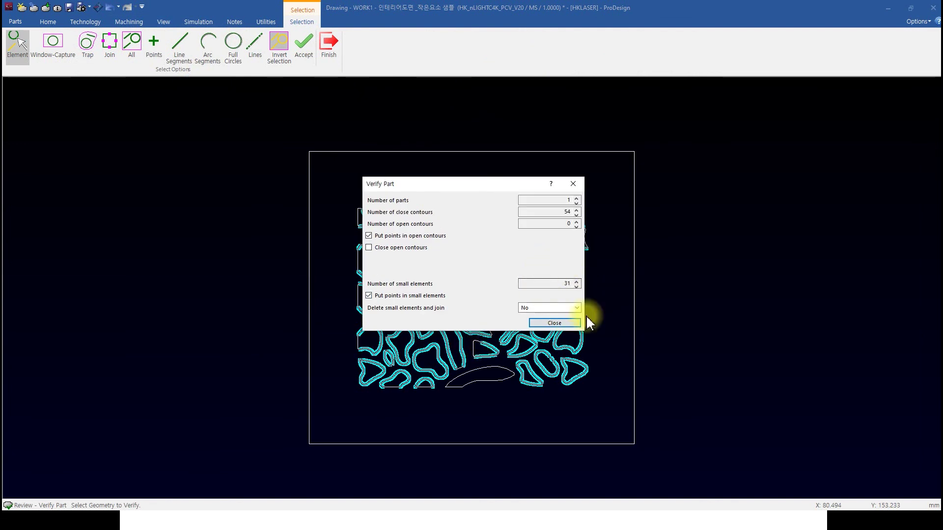
click(559, 324)
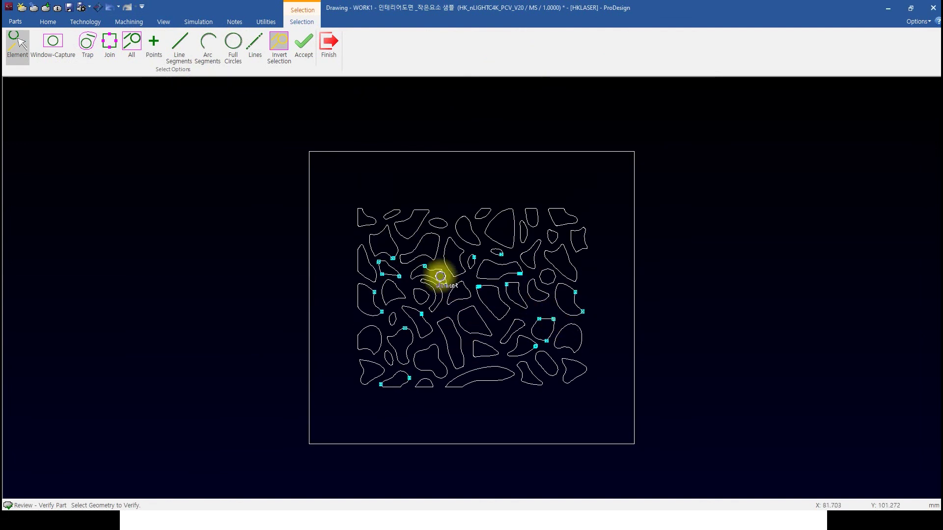
scroll(441, 276, up, 6)
scroll(429, 288, down, 2)
scroll(583, 257, up, 5)
scroll(568, 261, down, 8)
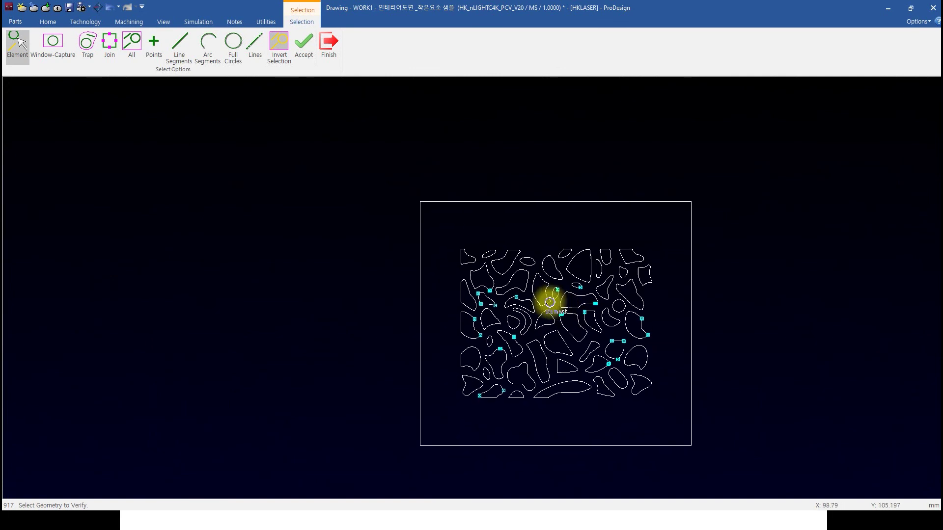
click(329, 44)
click(70, 7)
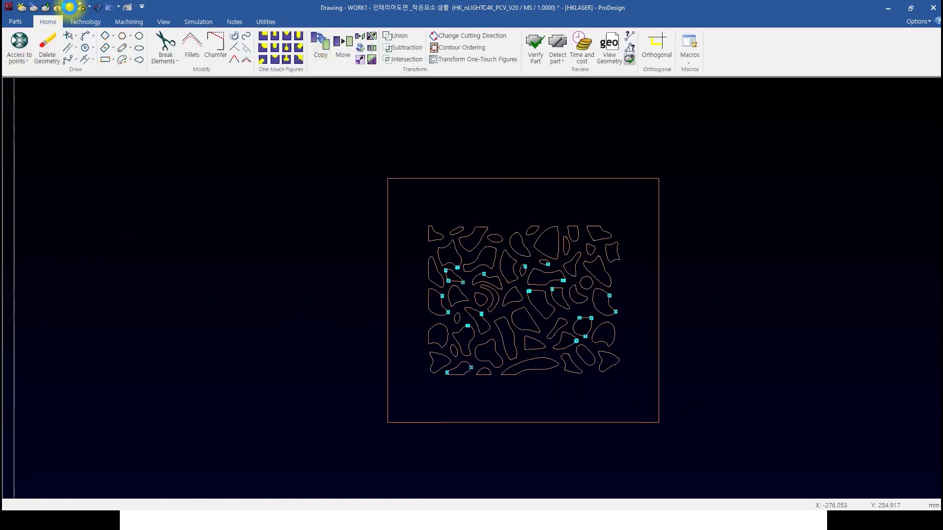
- Switch to Nesting and Machining and add a new 2438 × 1219 mm sheet, quantity 1000, to the default N2-4000 subjob
click(98, 8)
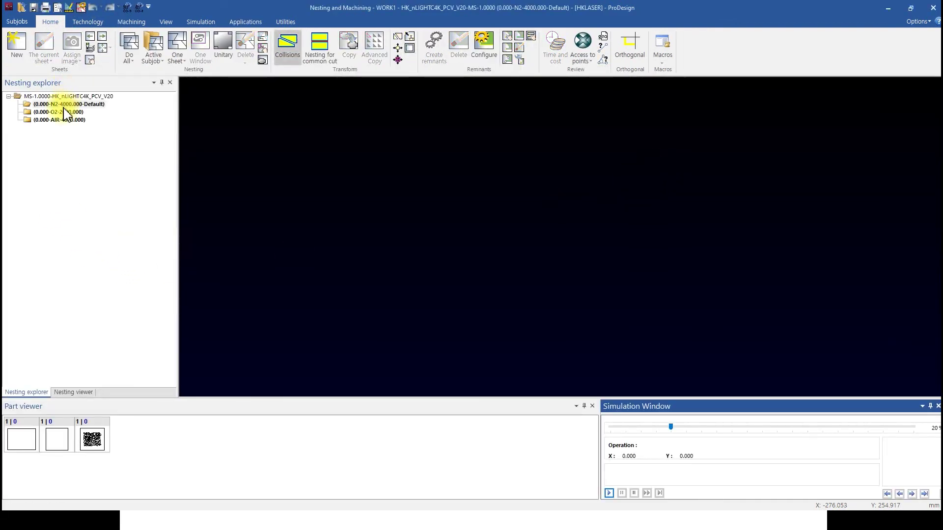
click(69, 104)
right_click(68, 104)
click(141, 129)
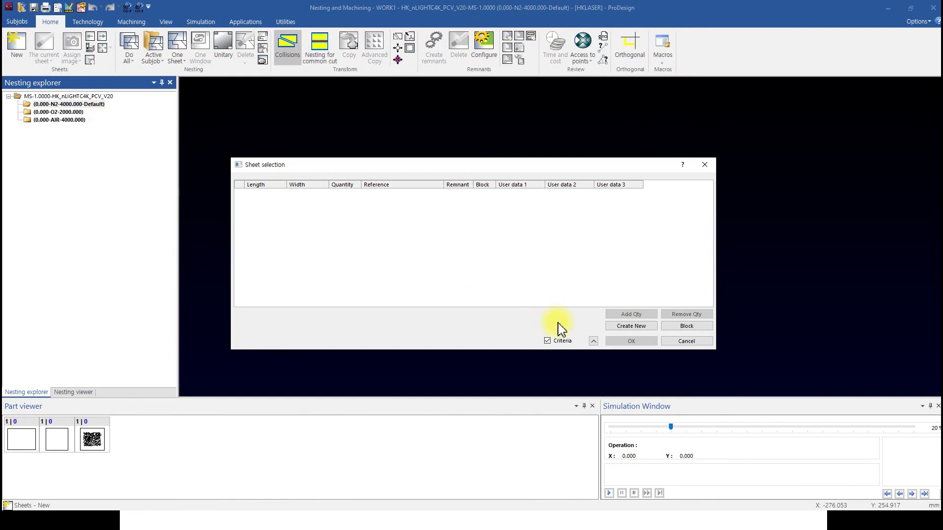
click(619, 328)
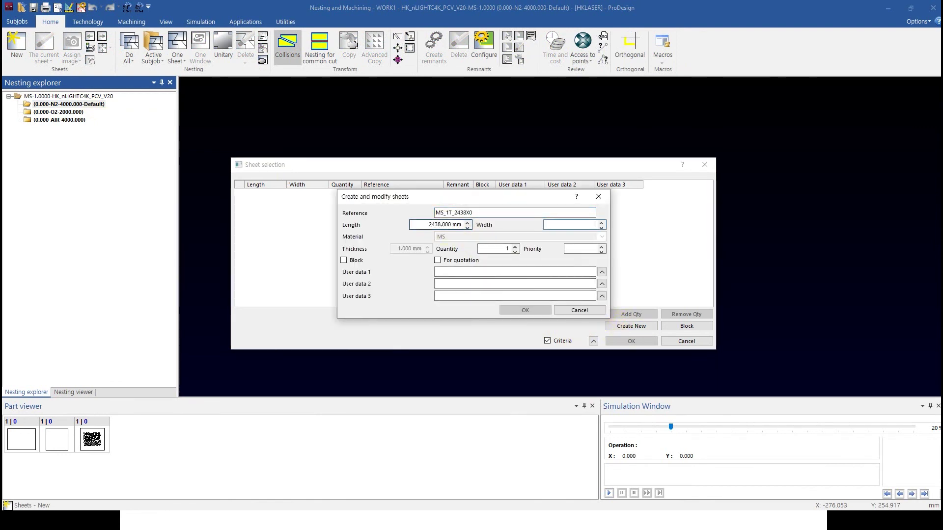
key(Return)
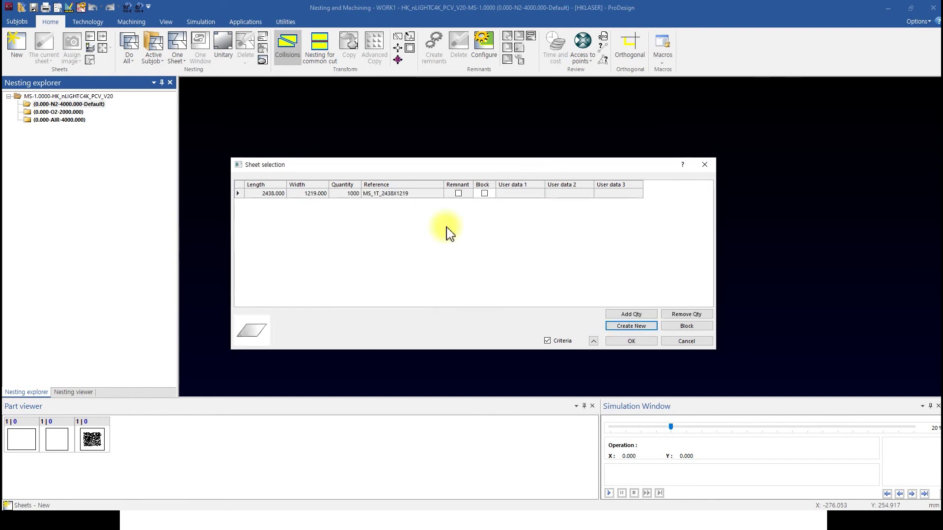
click(648, 340)
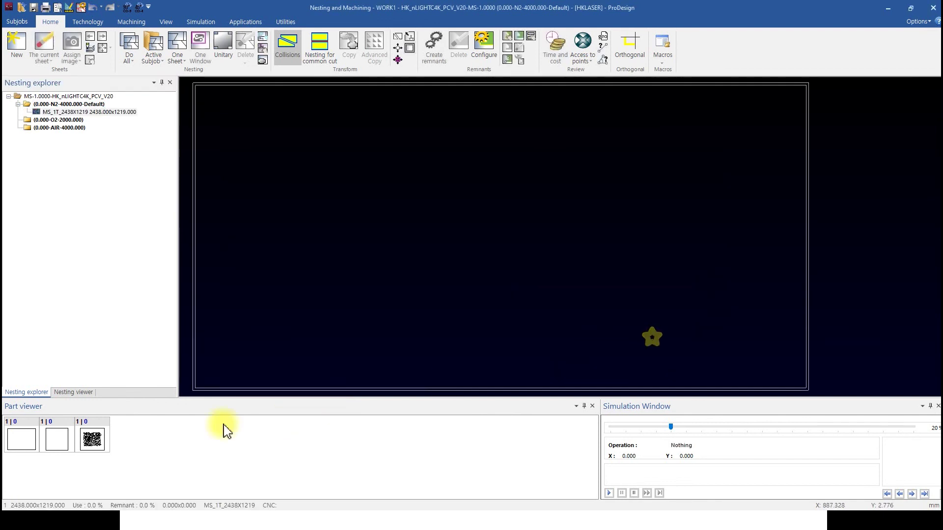
- Place one copy of the 인테리어도면 _작은요소 샘플 part in the lower-left corner of the sheet
click(92, 438)
scroll(299, 322, down, 5)
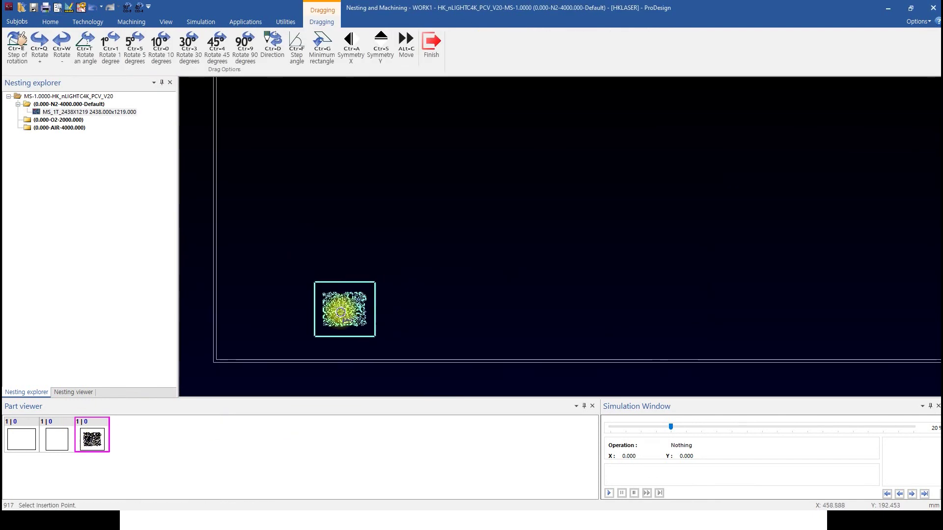
click(245, 369)
scroll(242, 331, up, 5)
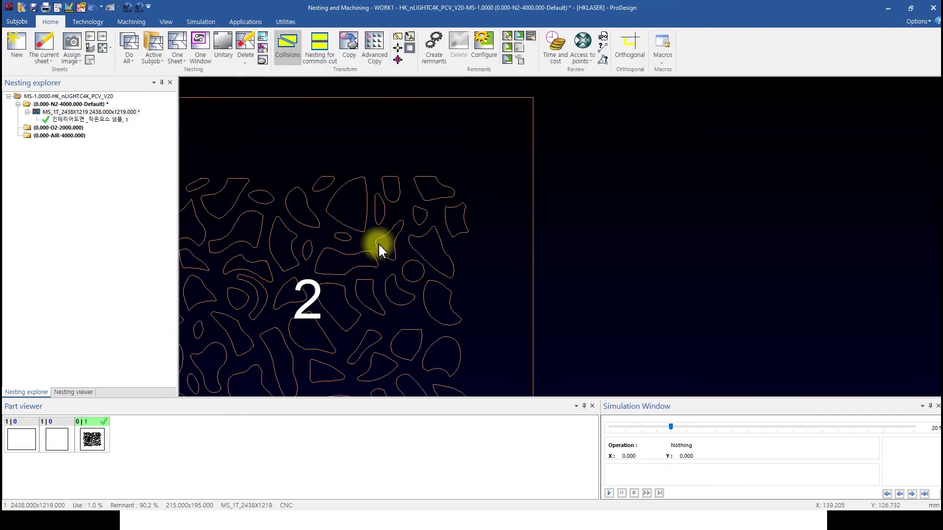
scroll(382, 271, down, 1)
scroll(382, 271, down, 1)
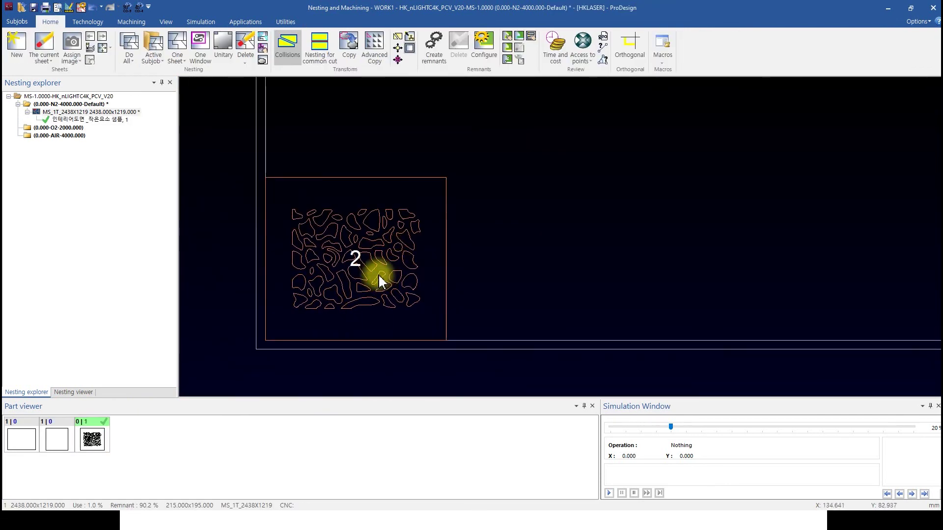